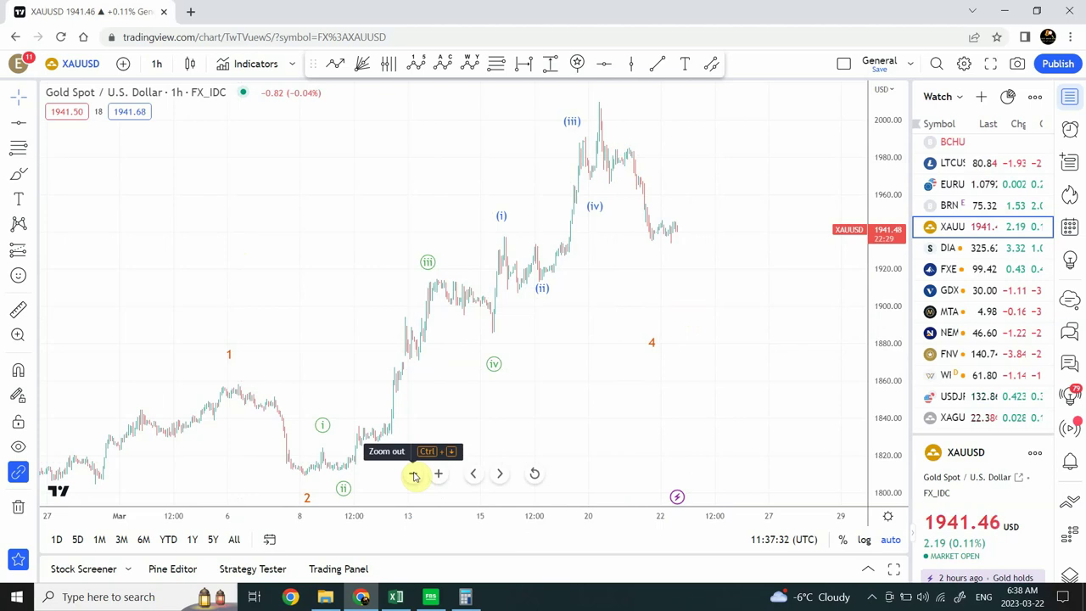
- Draw a trend line from the latest price near 1941.53 down to about 1903.60 on 23 March
click(414, 475)
click(414, 475)
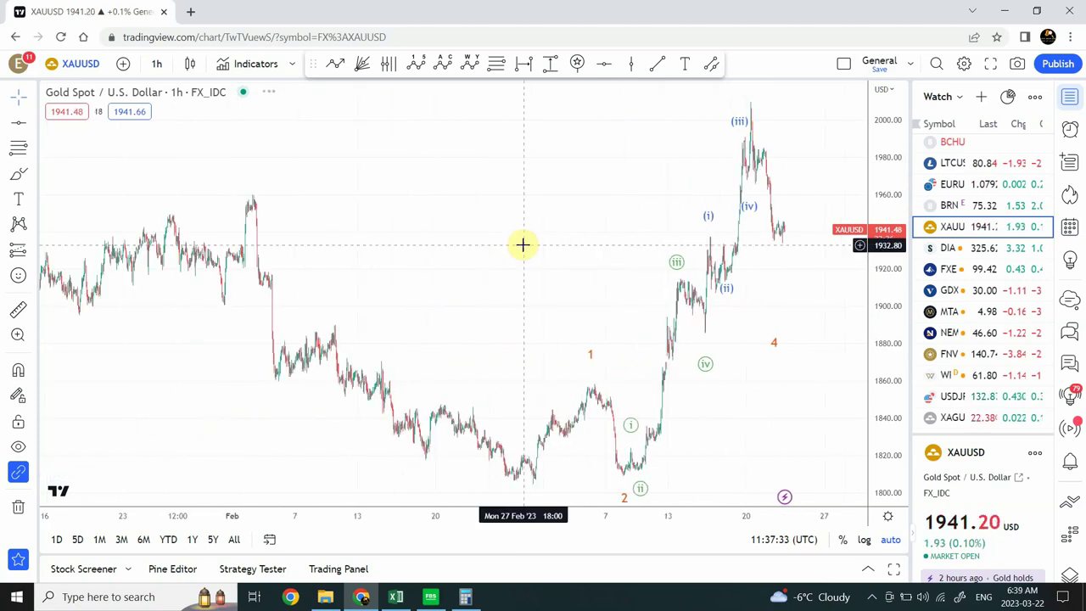
drag(523, 245, 371, 252)
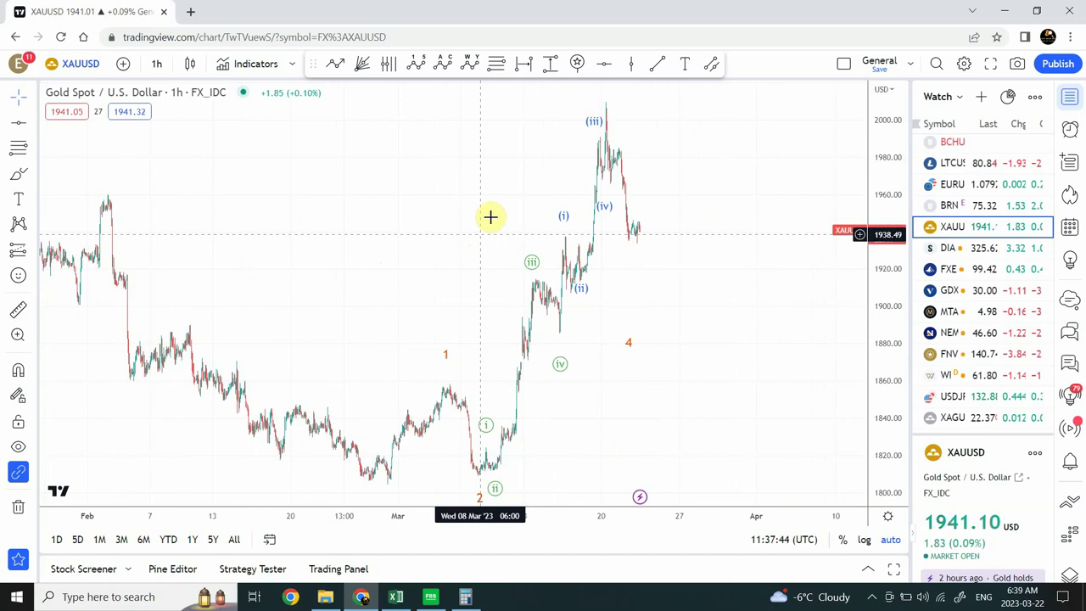
click(659, 65)
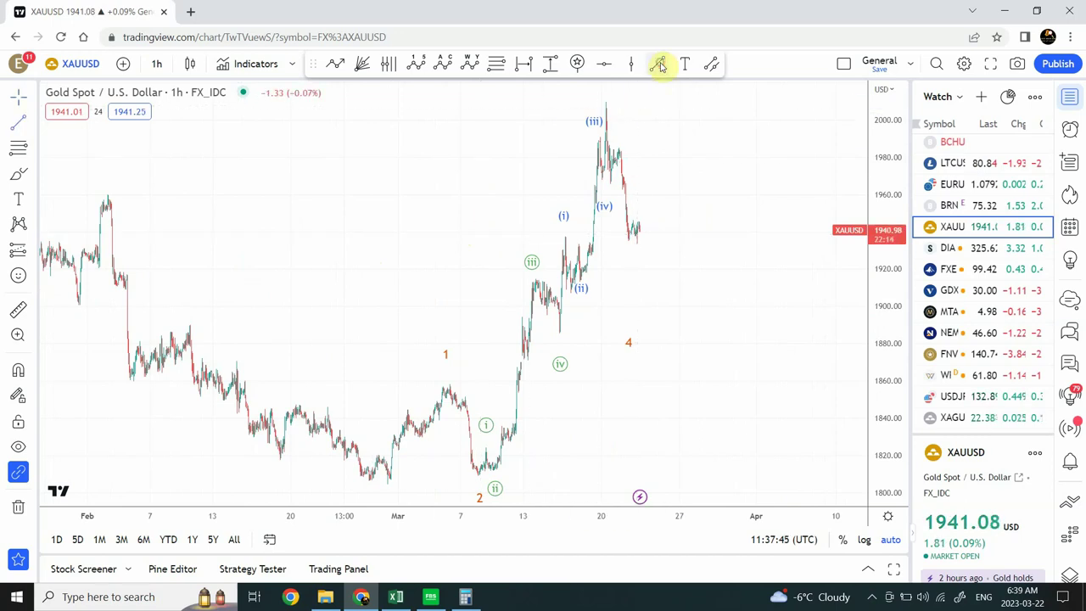
click(644, 228)
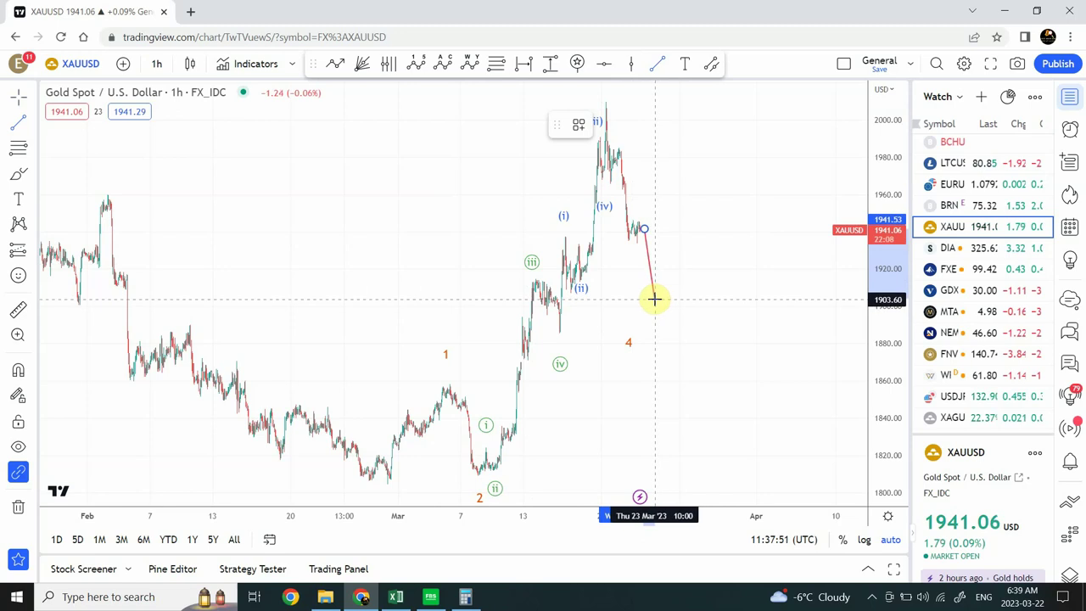
click(655, 299)
click(664, 317)
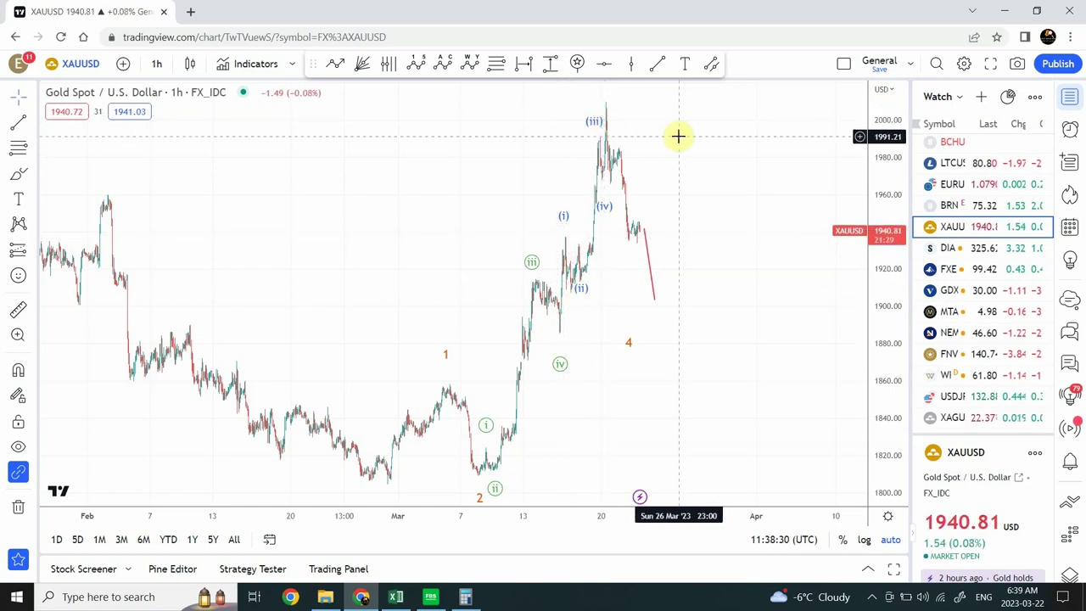
- Delete the blue (i)–(iv) wave count from the chart
click(599, 124)
key(Escape)
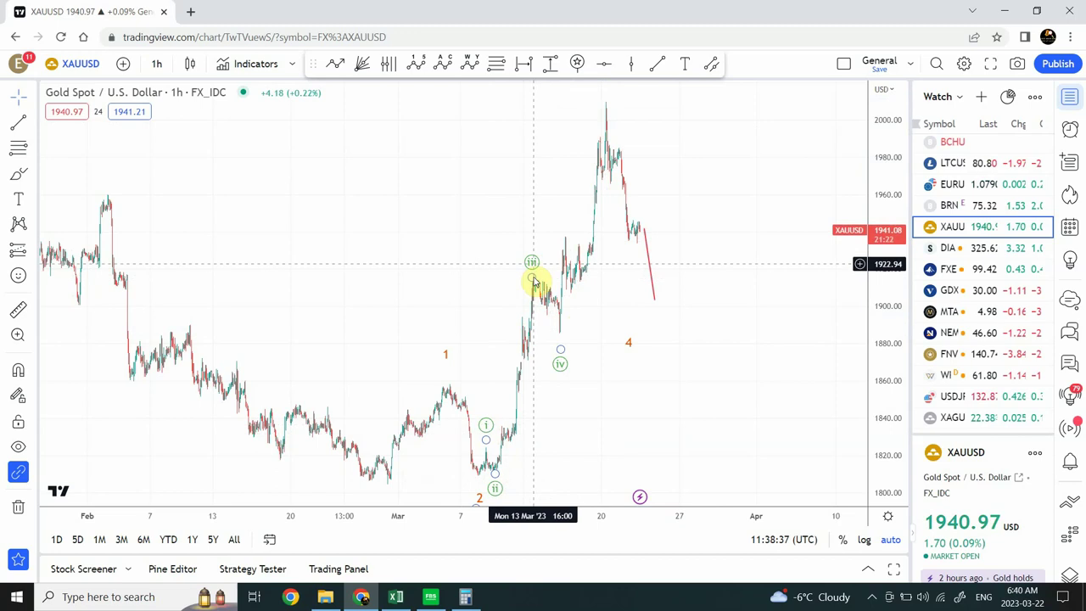
- Move the green wave points iii, v and iv to about 1888.43, 1914.55 and 1875.12 around 13 March
drag(534, 279, 515, 329)
drag(884, 177, 880, 204)
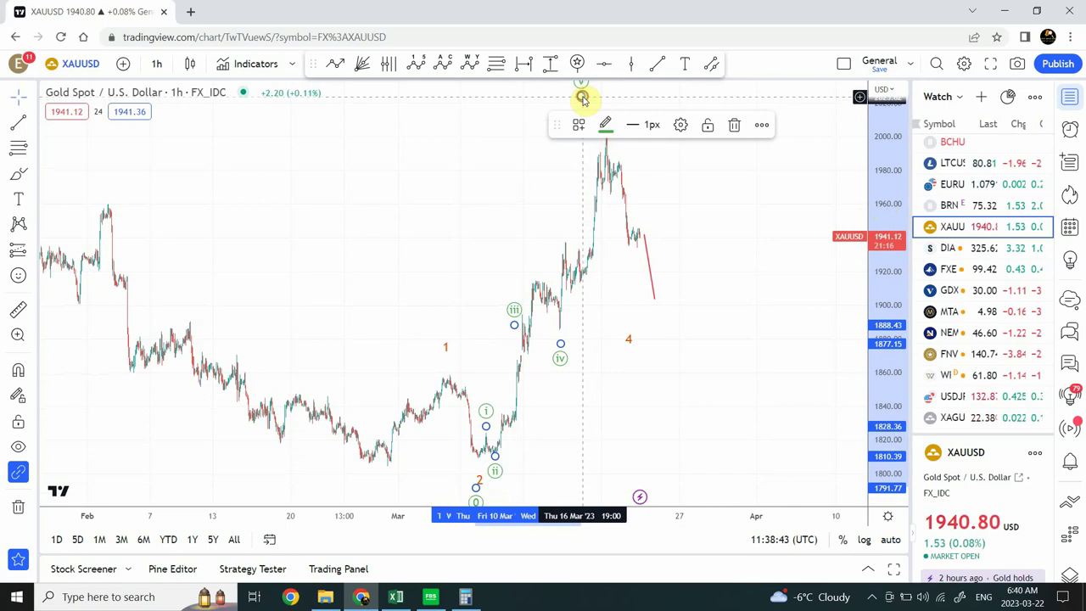
drag(583, 99, 530, 281)
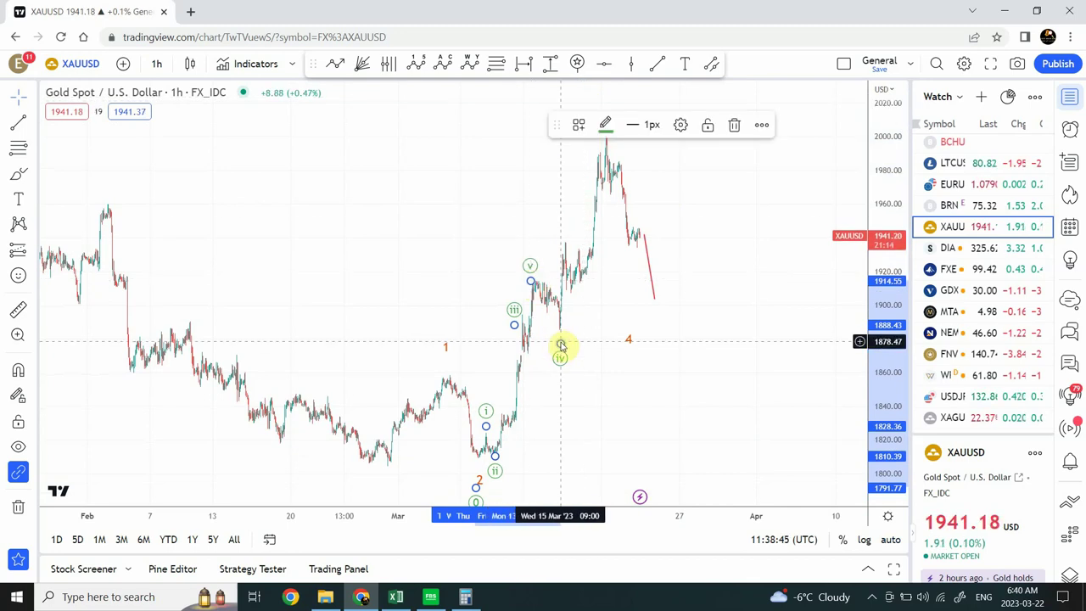
drag(560, 345, 532, 348)
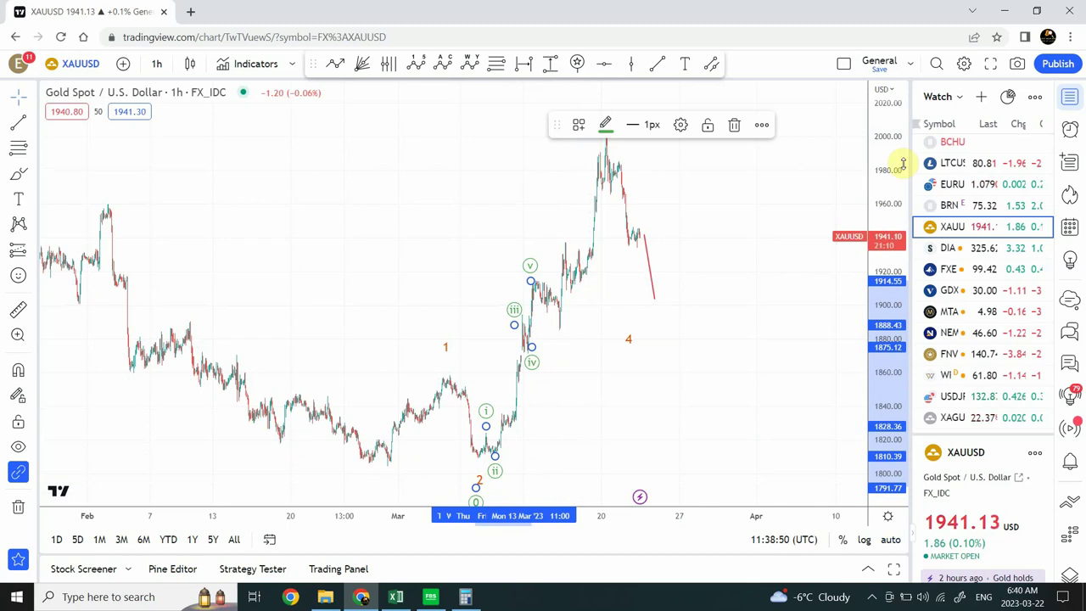
- Move orange wave 3 to the 13 March high near 1915 and delete the green wave count
drag(892, 134, 888, 195)
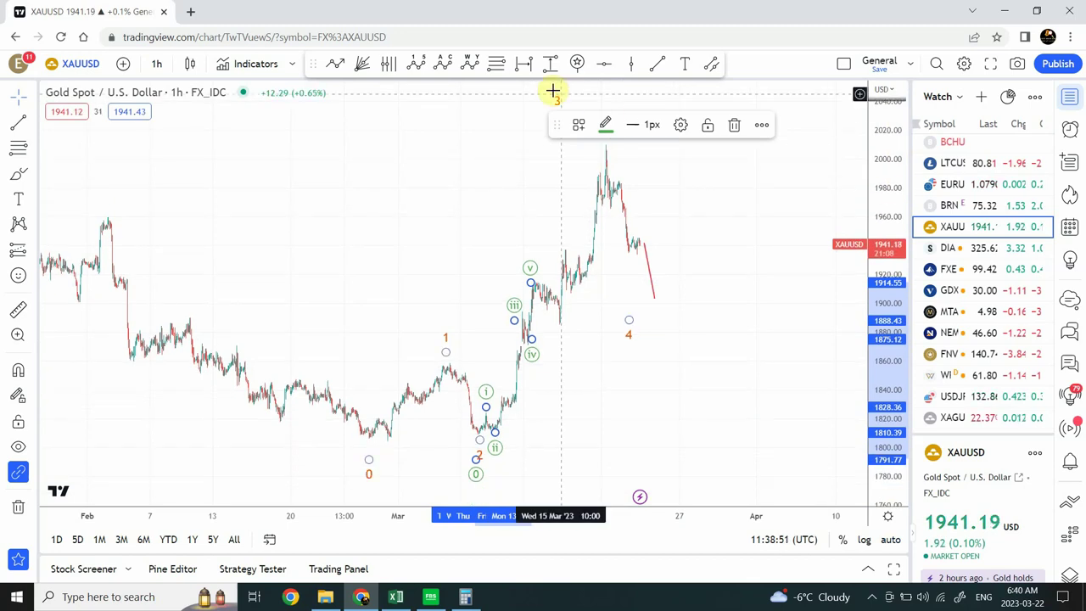
drag(560, 107, 520, 287)
mouse_move(531, 354)
mouse_down()
mouse_move(548, 354)
mouse_move(532, 361)
mouse_up()
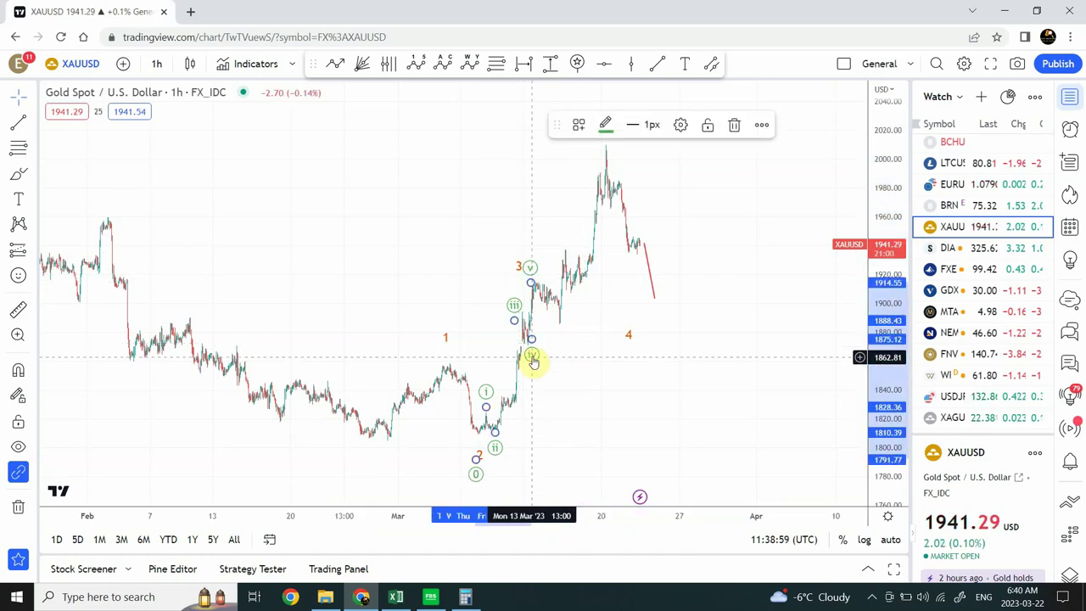
key(Delete)
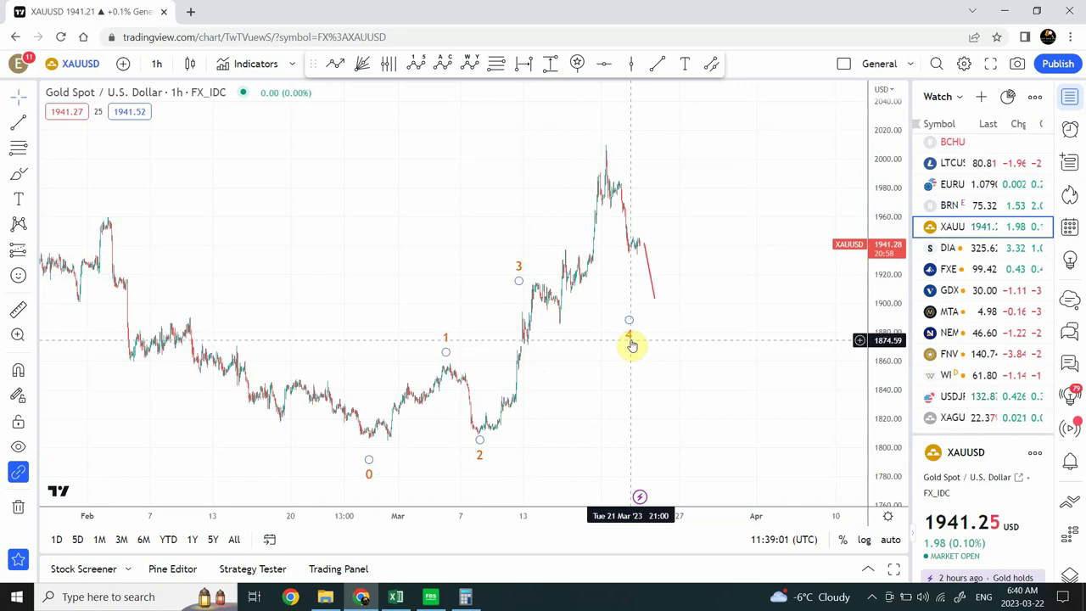
- Move orange wave 4 to just below the end of the red projection line
drag(629, 321, 653, 311)
click(563, 175)
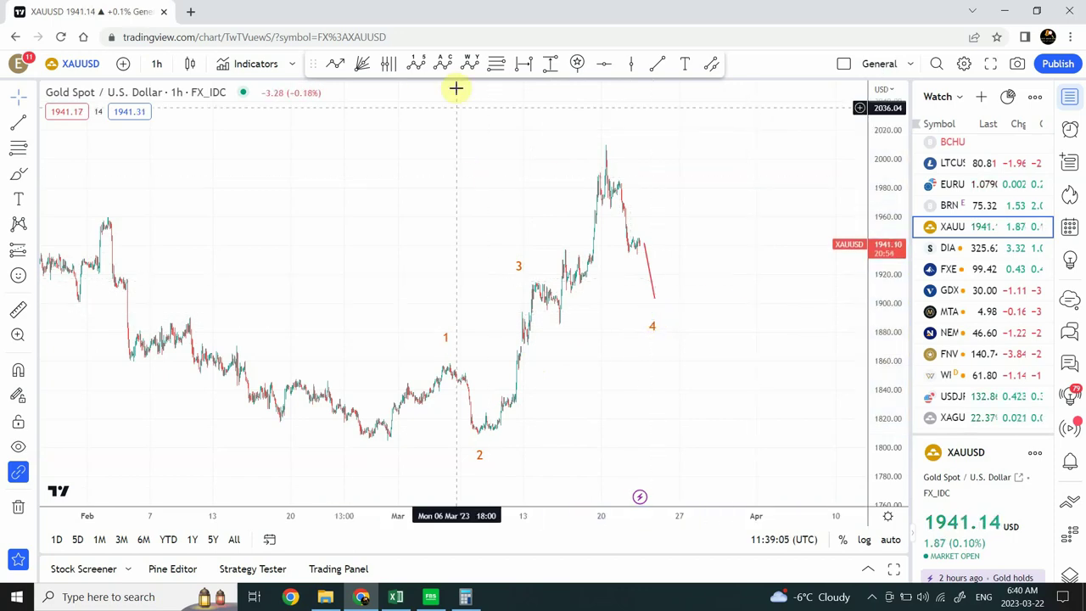
- Draw an ABC correction wave from about 1920.23 beside wave 3, with (a) near 1883.42, (b) near 2016.90 and (c) near 1897.16
click(442, 66)
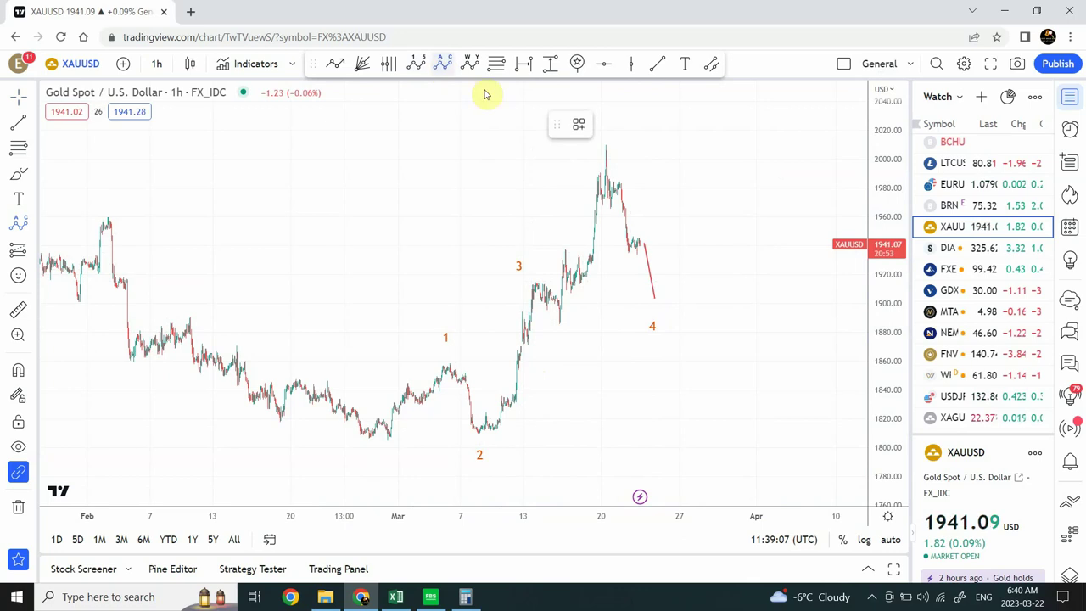
click(534, 274)
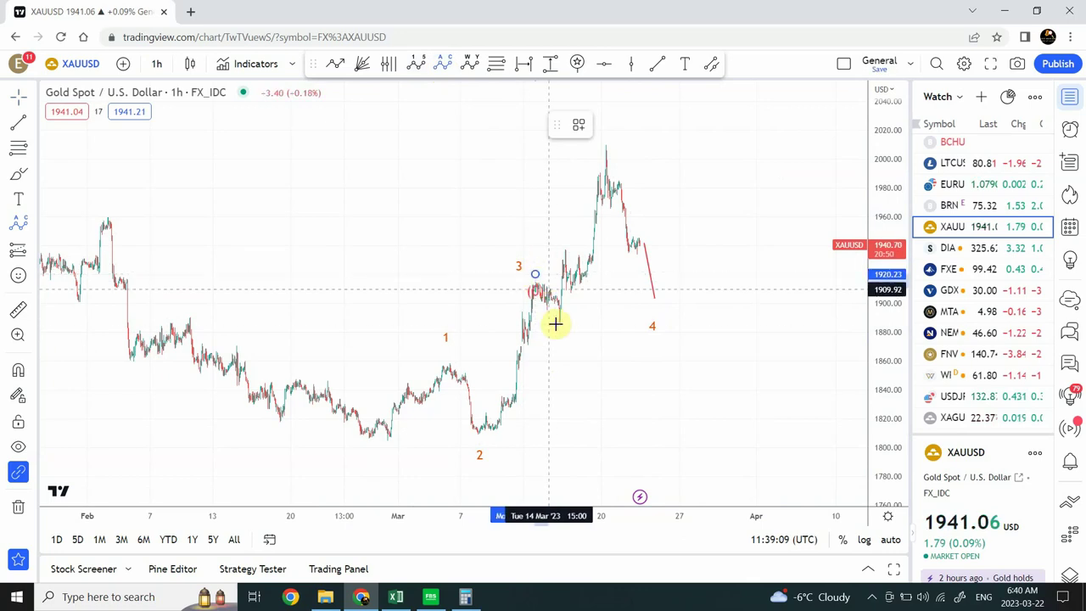
click(555, 326)
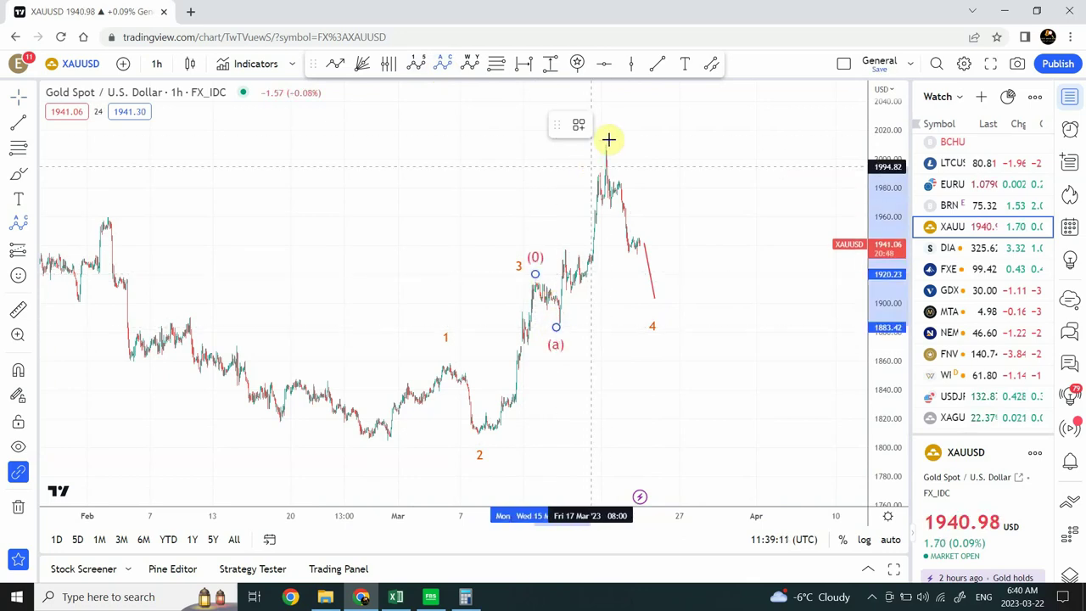
click(607, 134)
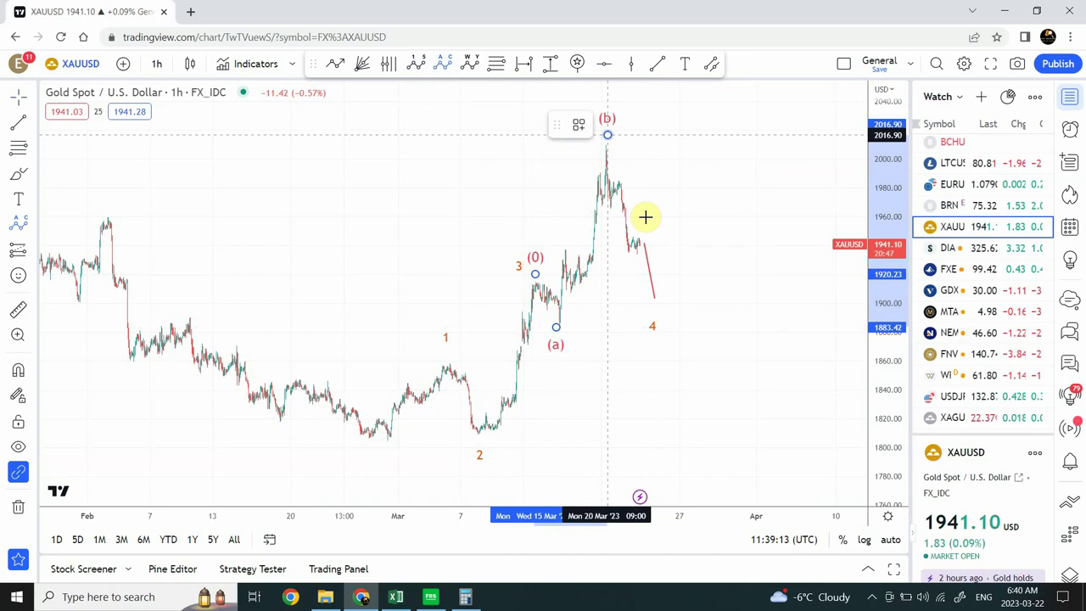
click(660, 309)
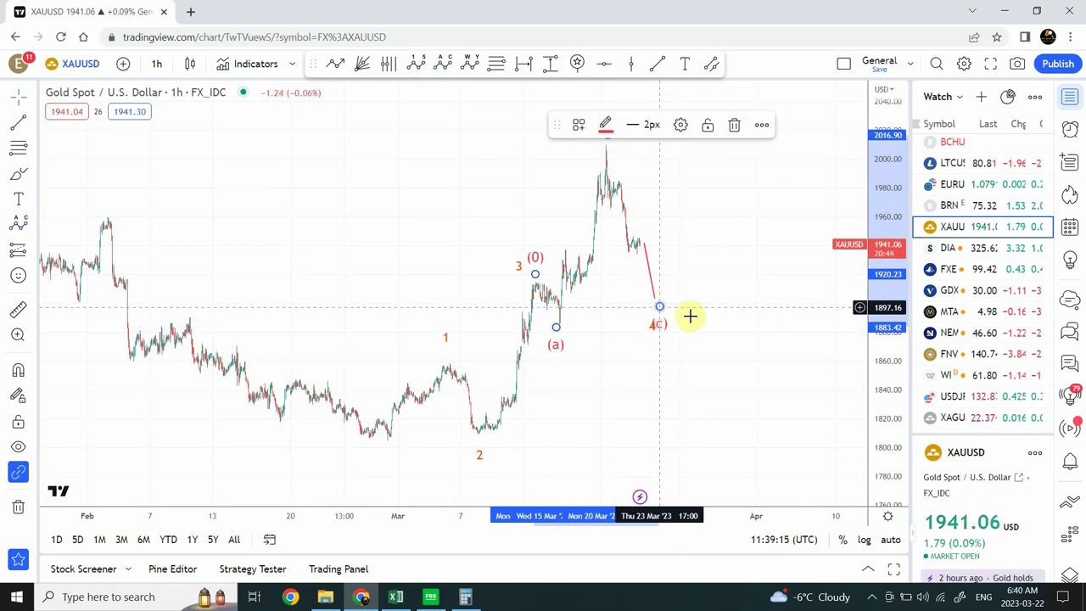
key(Escape)
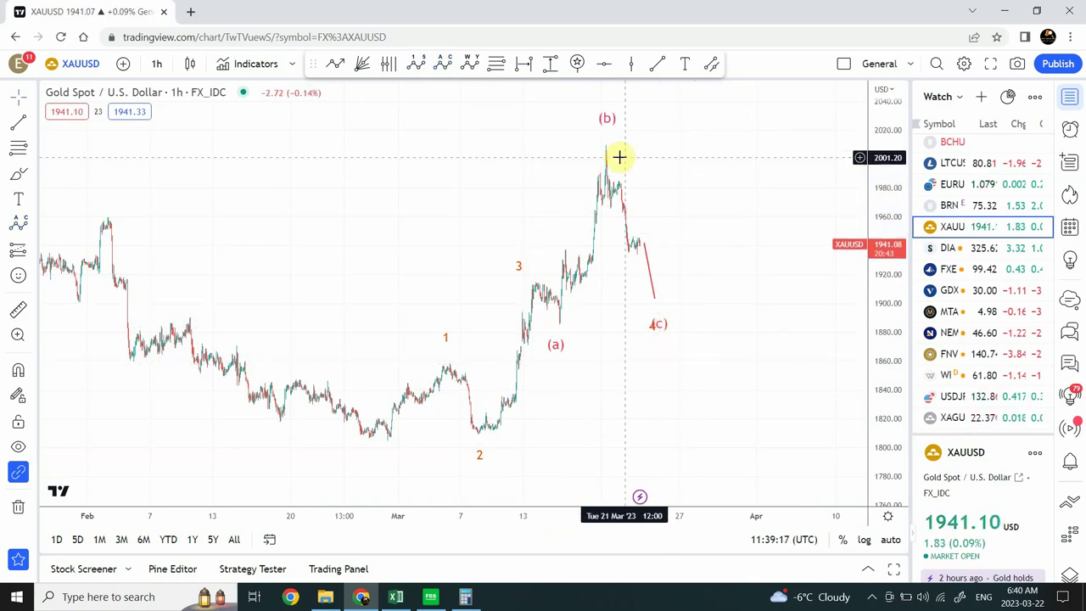
- Shift the correction's (c) point slightly later in time, clear of the orange wave 4 label
click(656, 335)
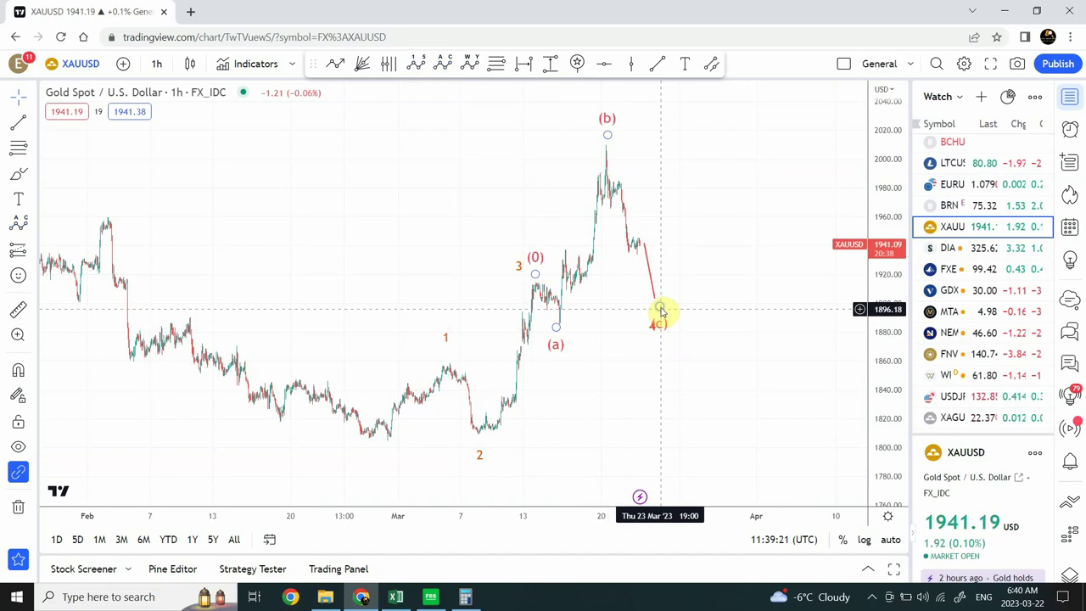
drag(660, 309, 665, 306)
click(778, 313)
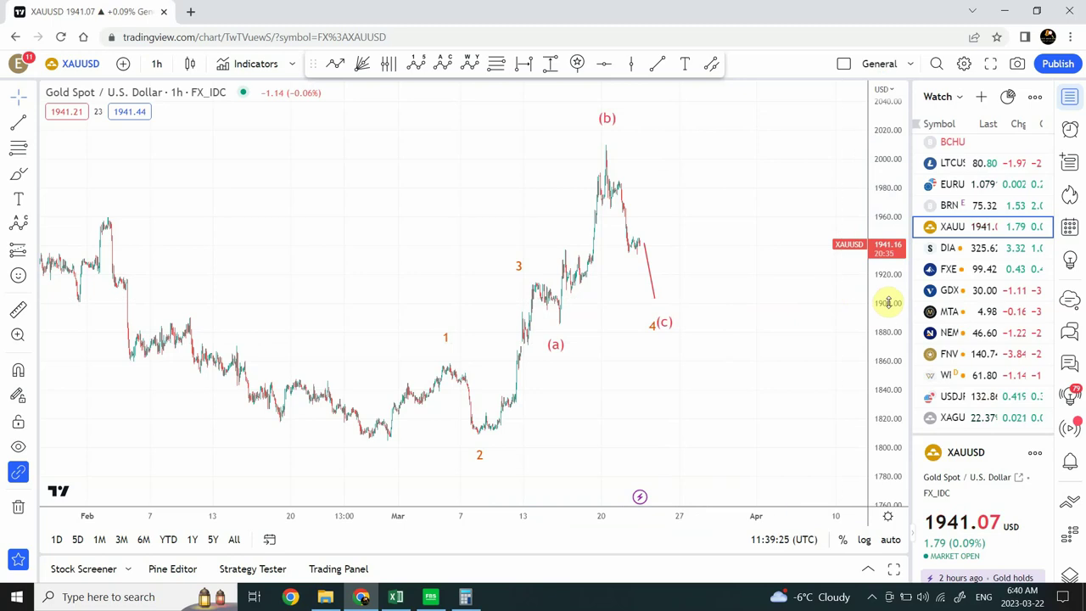
drag(887, 303, 882, 178)
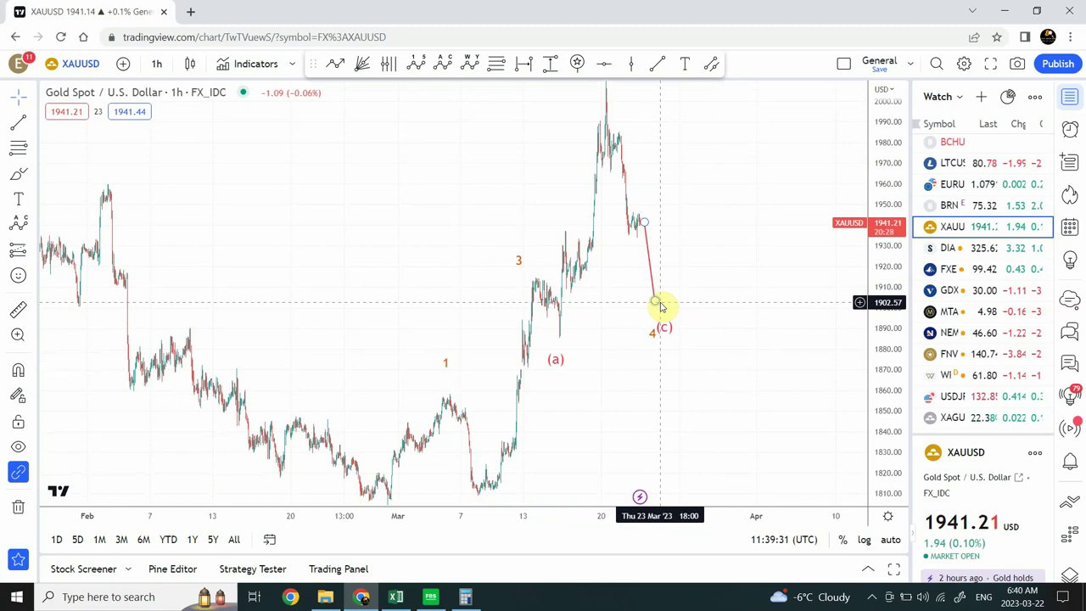
click(660, 307)
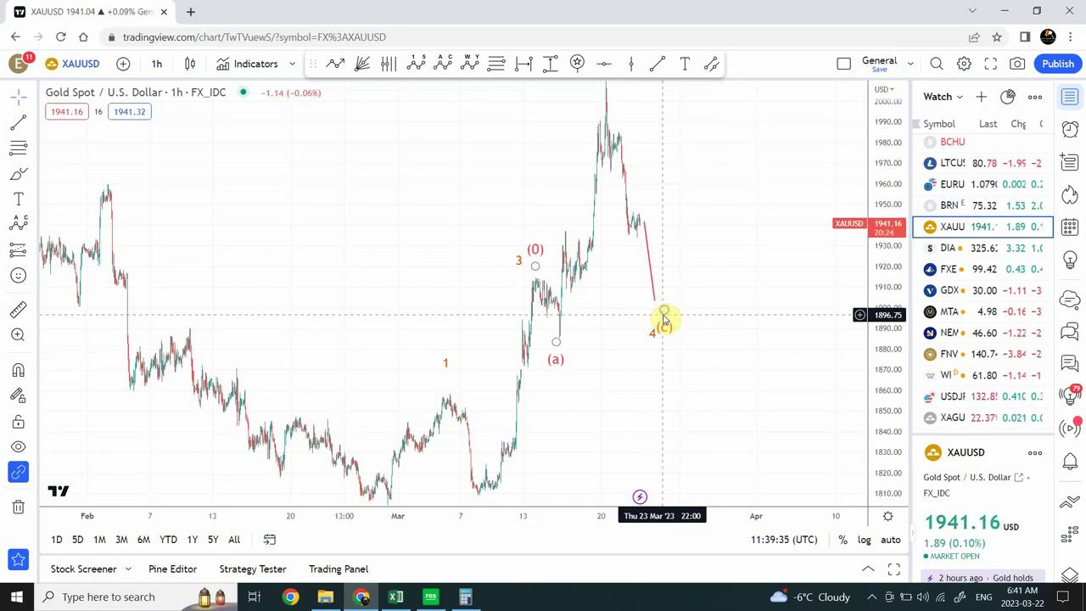
click(594, 297)
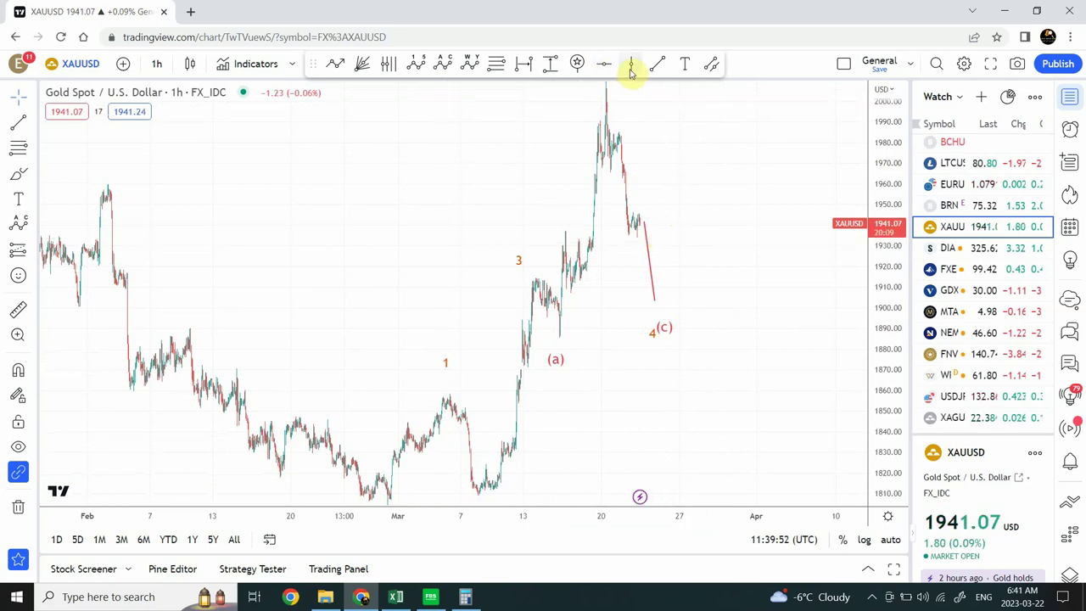
- Switch the chart interval to 15 minutes
click(157, 66)
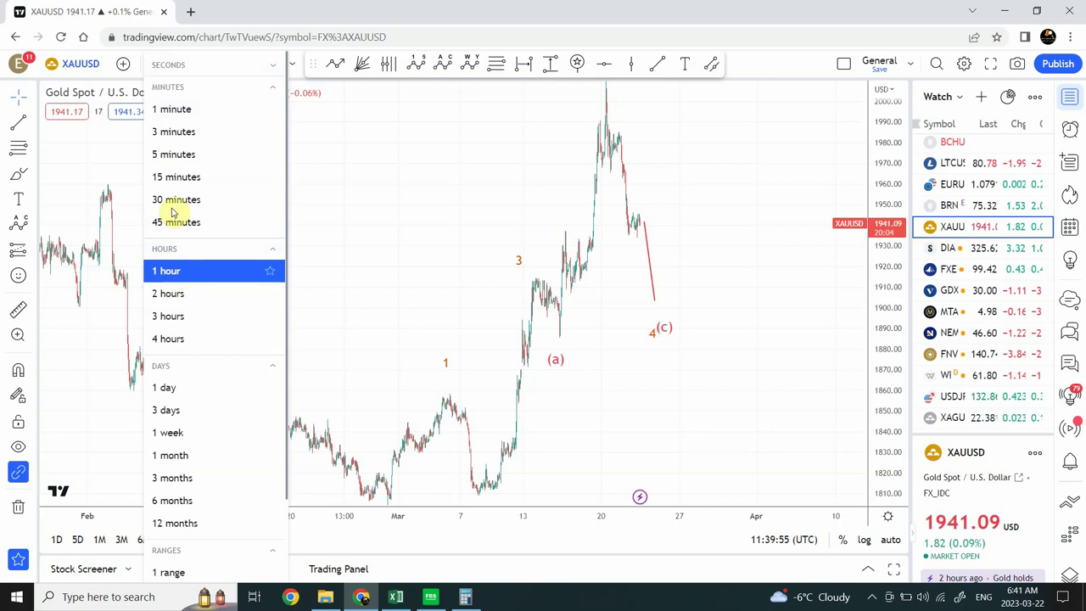
click(179, 179)
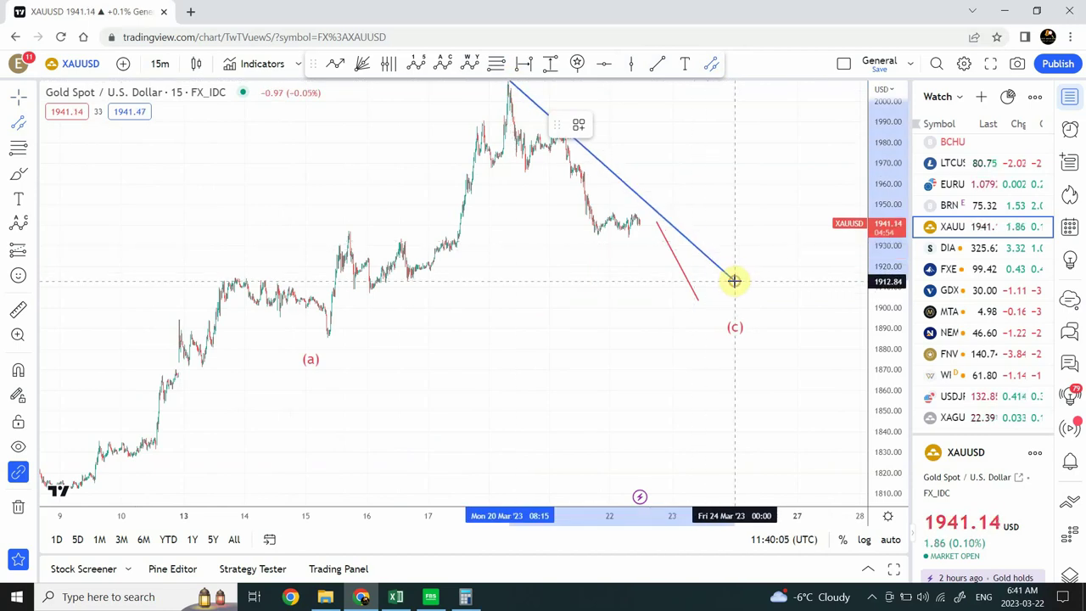
- Draw a descending parallel channel around the decline from the 20 March high, adjusting its upper line's end to about 1899.49
click(733, 282)
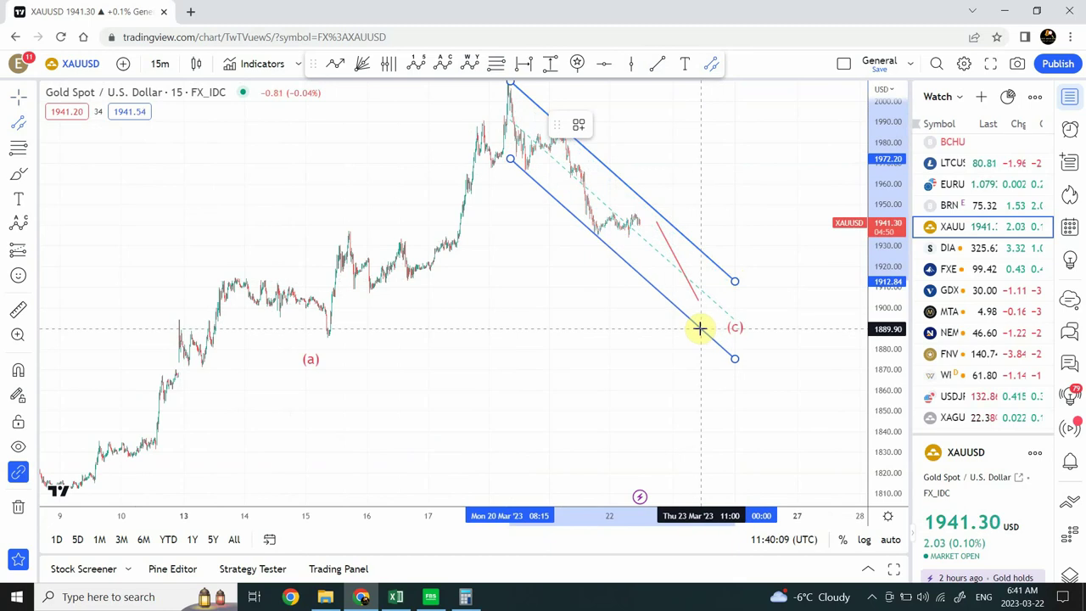
click(701, 333)
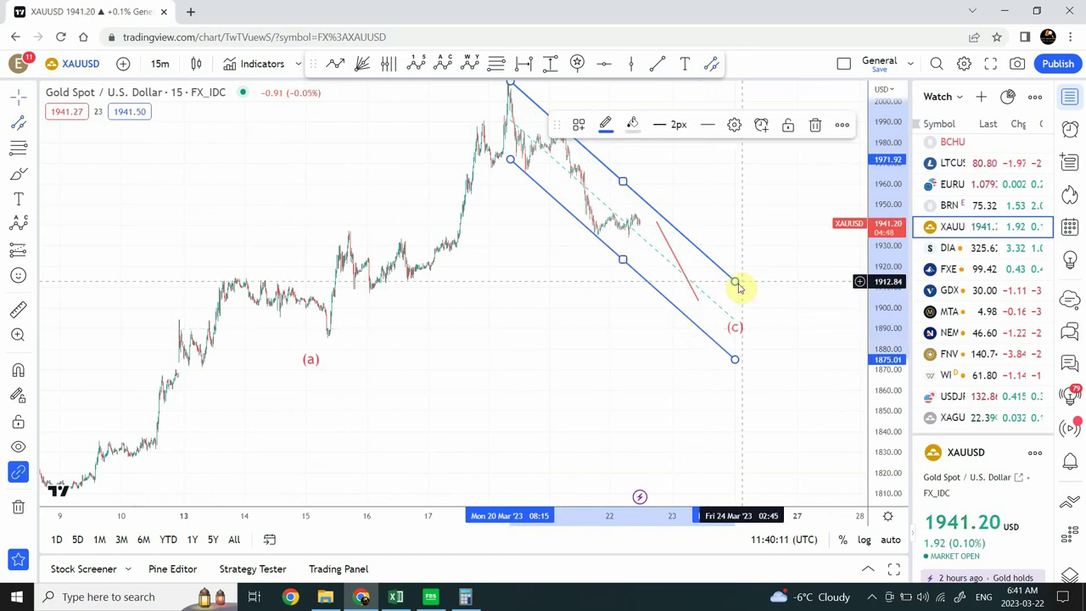
drag(735, 299, 732, 312)
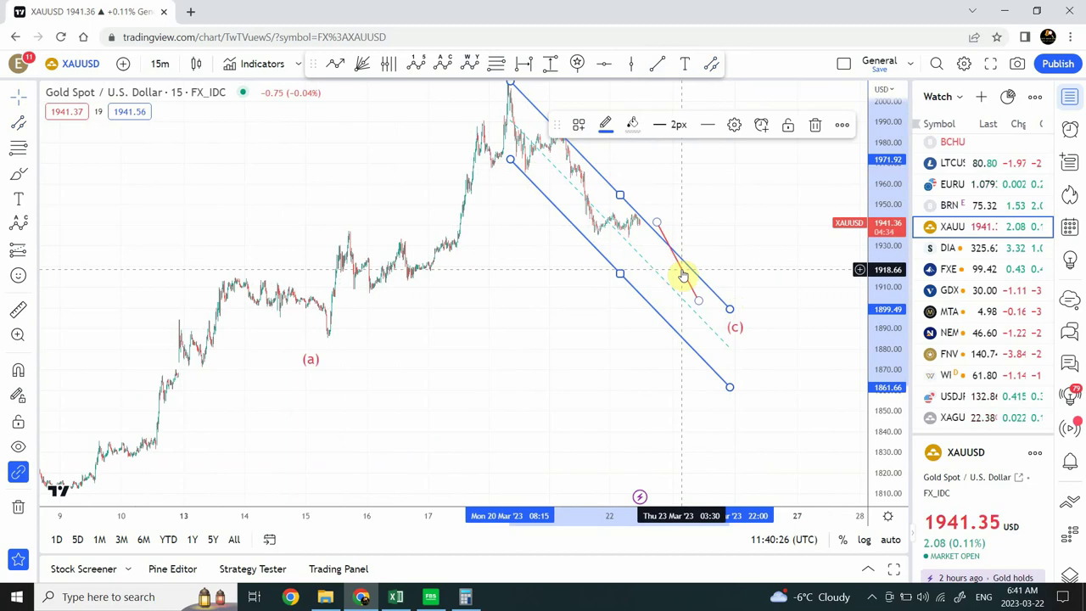
- Move the red projection line to start at about 1939.81 by the latest price and end on the channel's lower line near 1895.38
drag(682, 275, 668, 274)
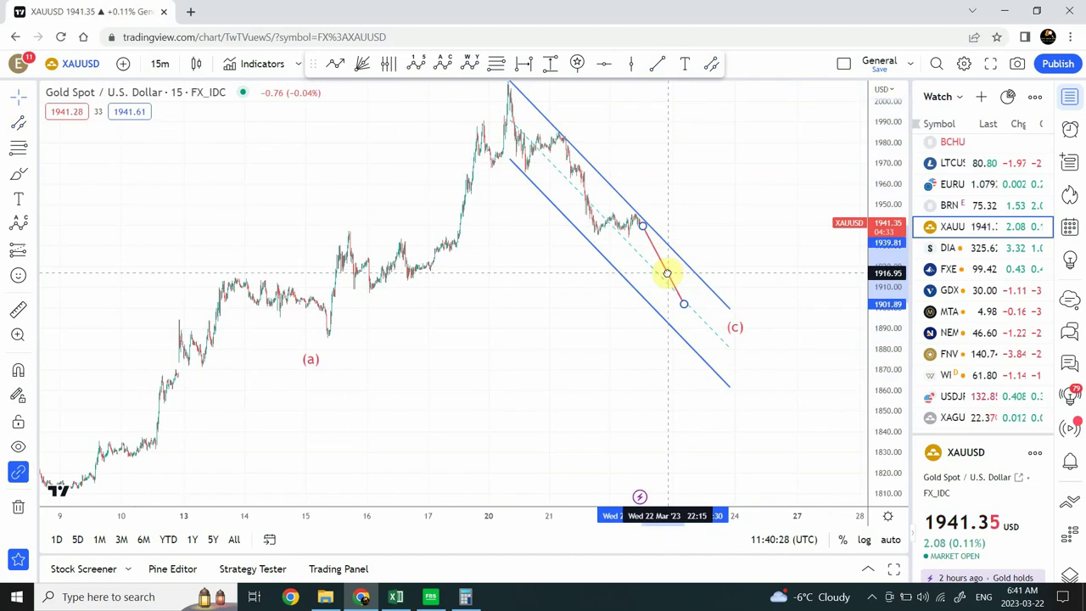
mouse_move(682, 310)
mouse_down()
mouse_move(660, 327)
mouse_move(670, 350)
mouse_move(664, 318)
mouse_up()
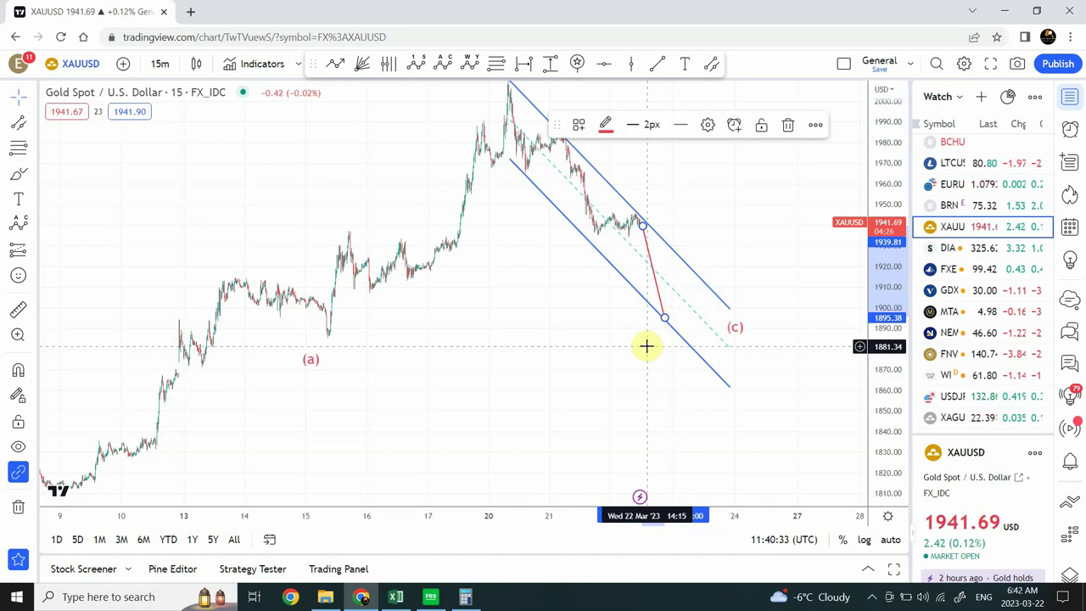
click(646, 345)
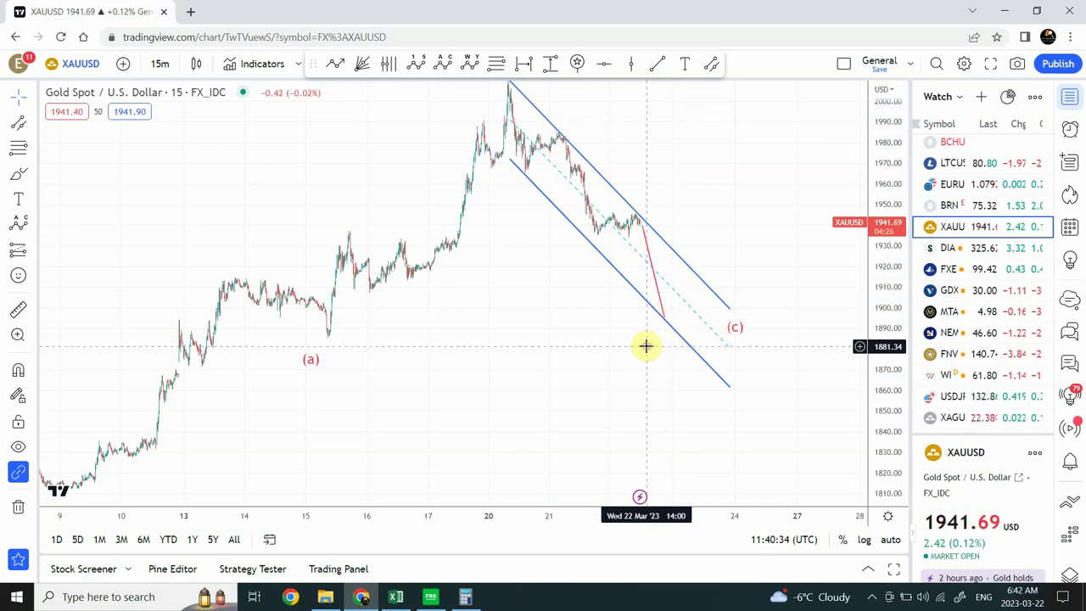
- Delete the parallel channel and the red projection line from the chart
click(623, 244)
key(Delete)
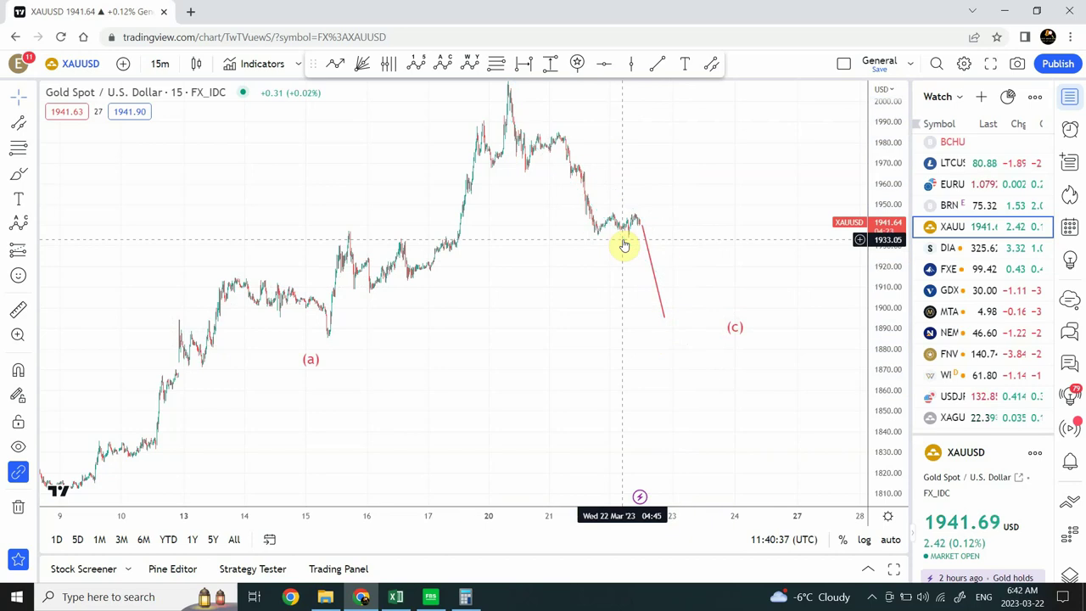
click(650, 263)
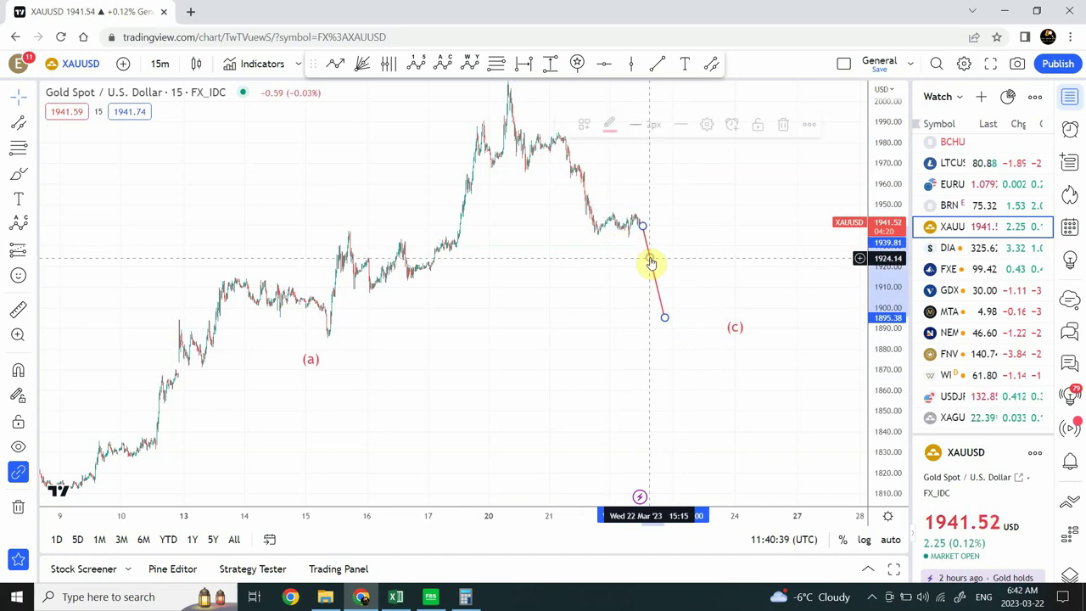
key(Delete)
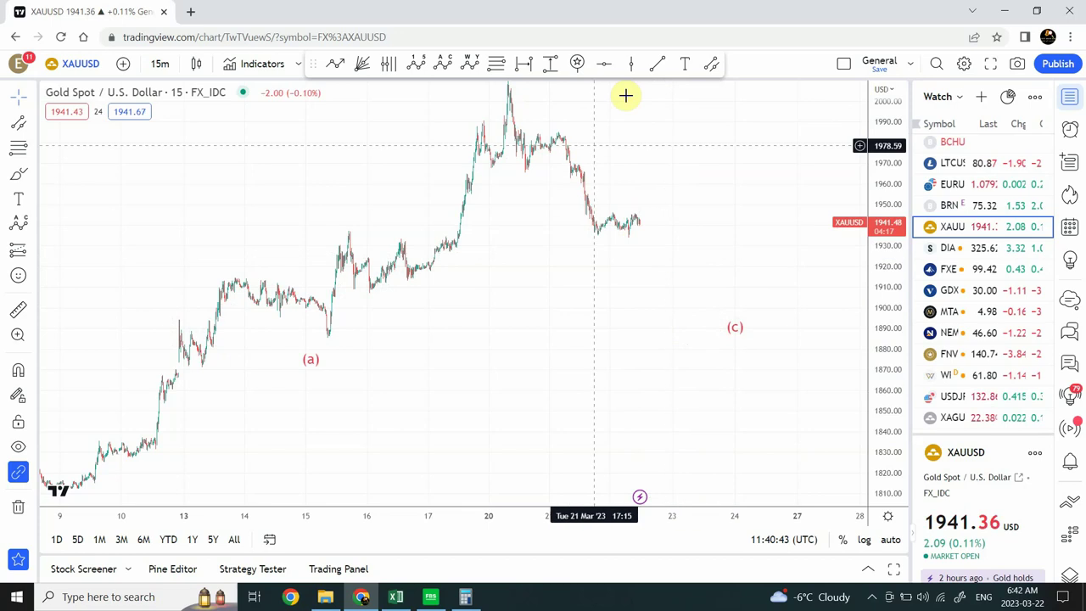
- Draw a descending trend line from about 1939.55 by the latest gold price to about 1896.75 on 23 March
click(656, 63)
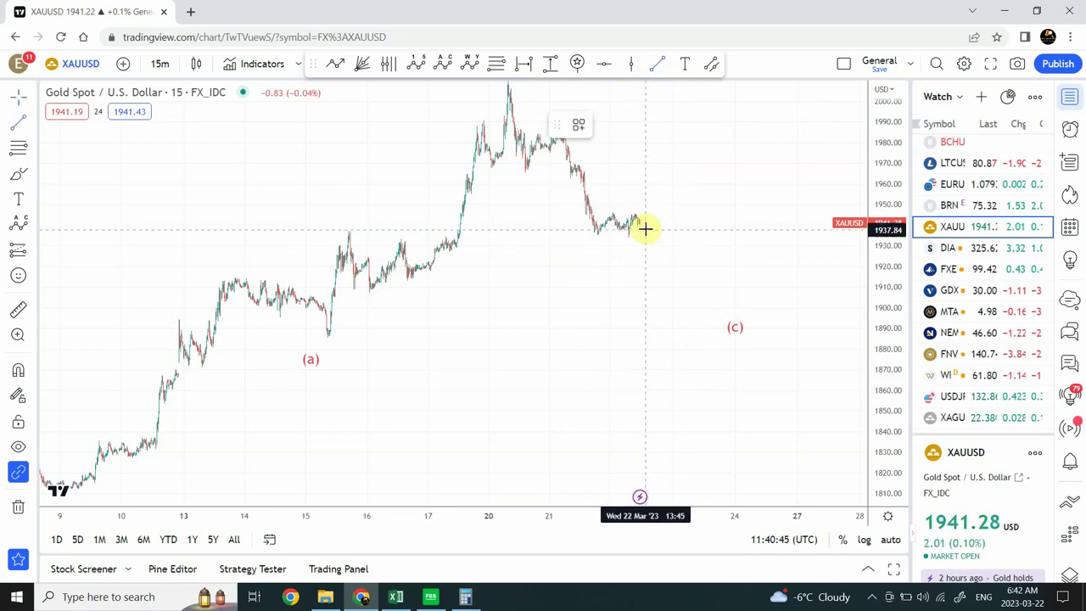
click(643, 226)
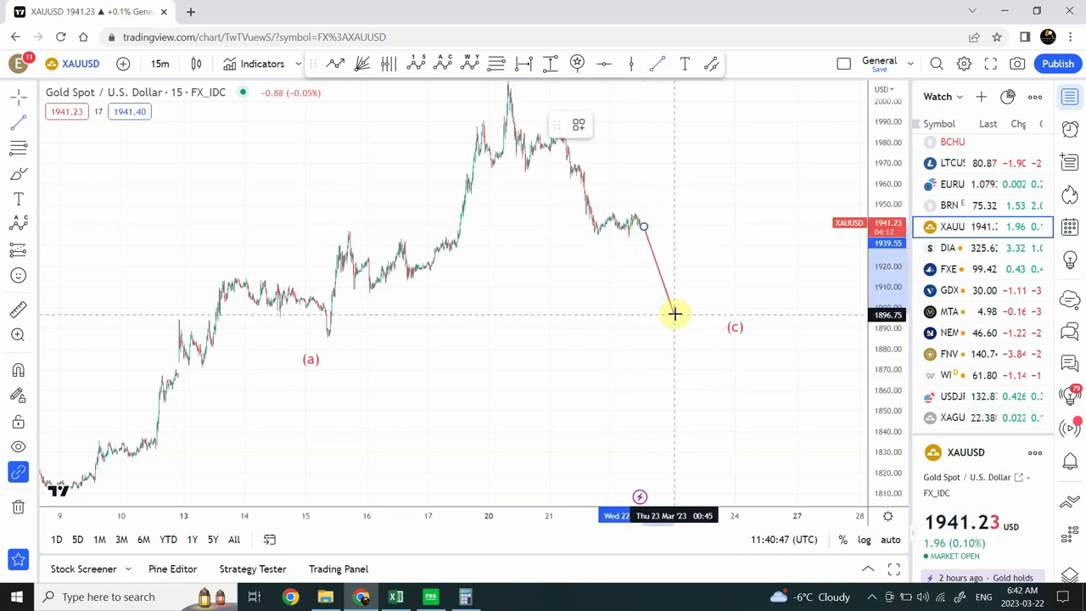
click(675, 314)
click(549, 204)
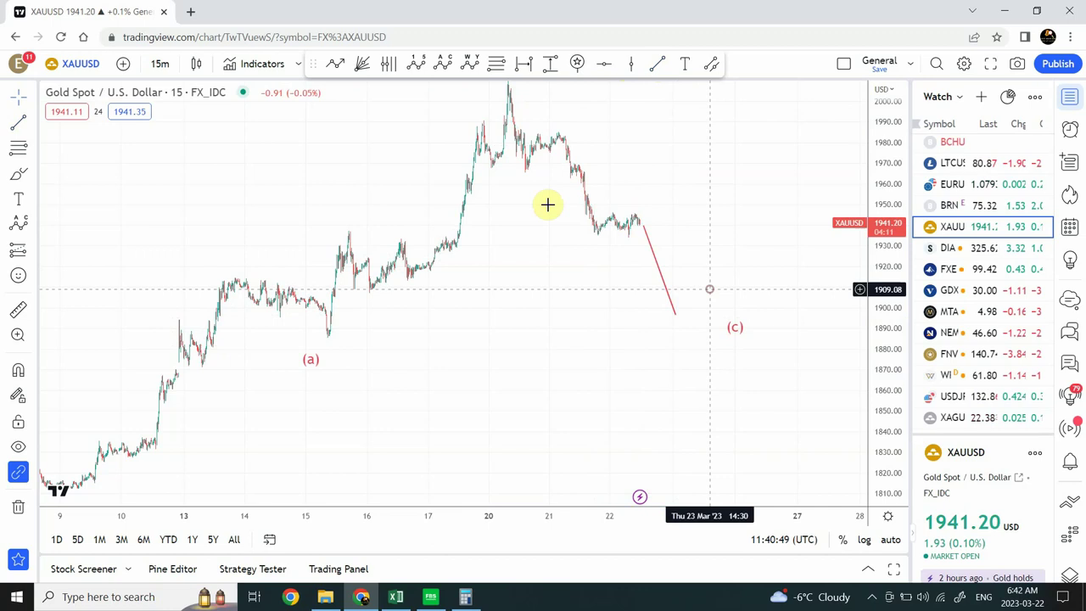
- Switch the gold chart interval to 4 hours and turn on automatic price scaling
click(162, 63)
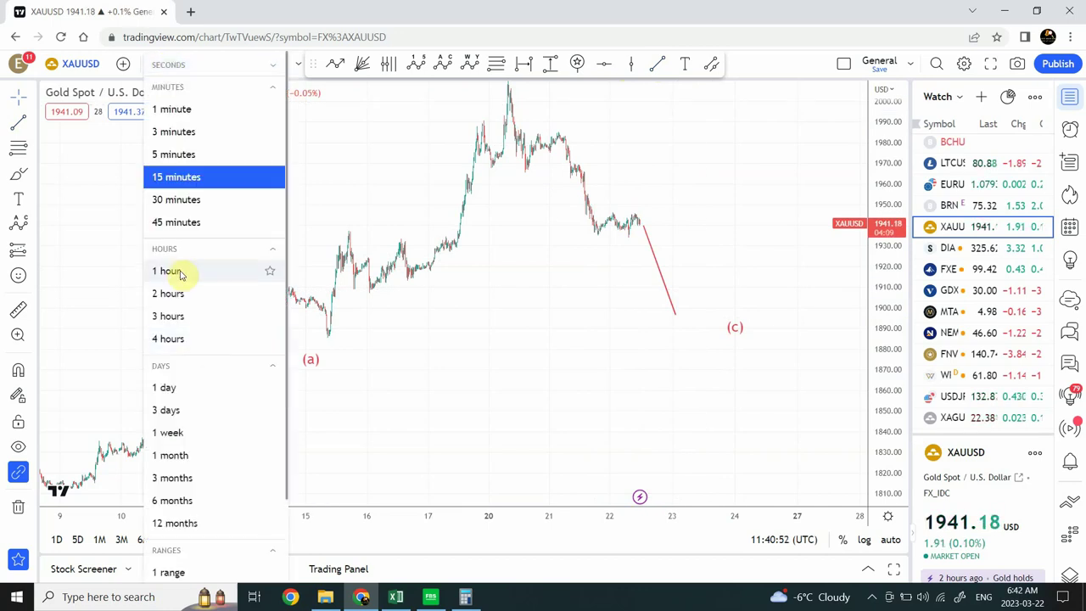
click(185, 341)
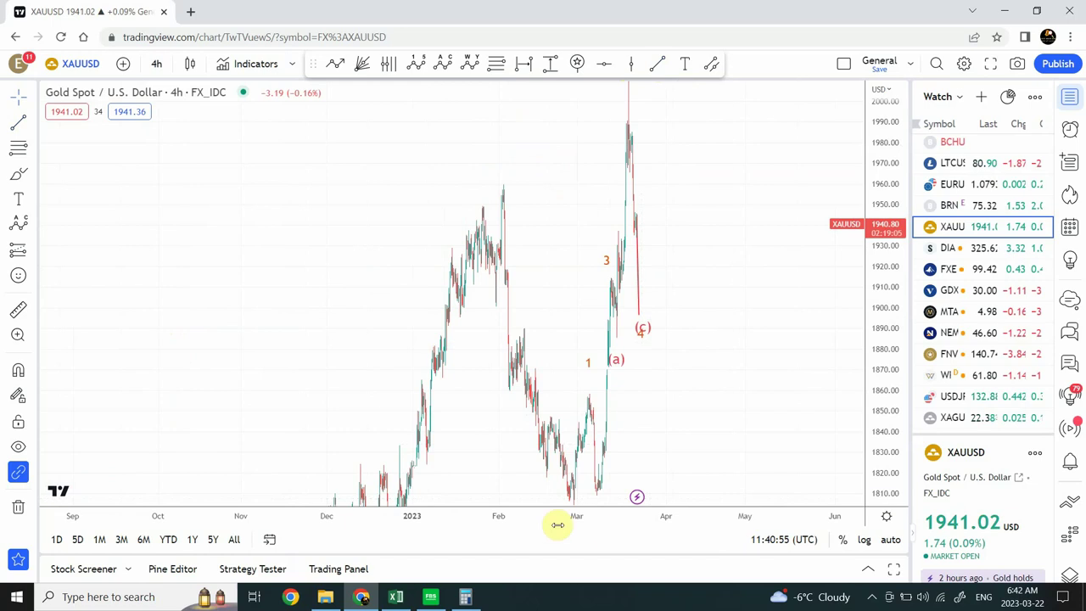
click(891, 541)
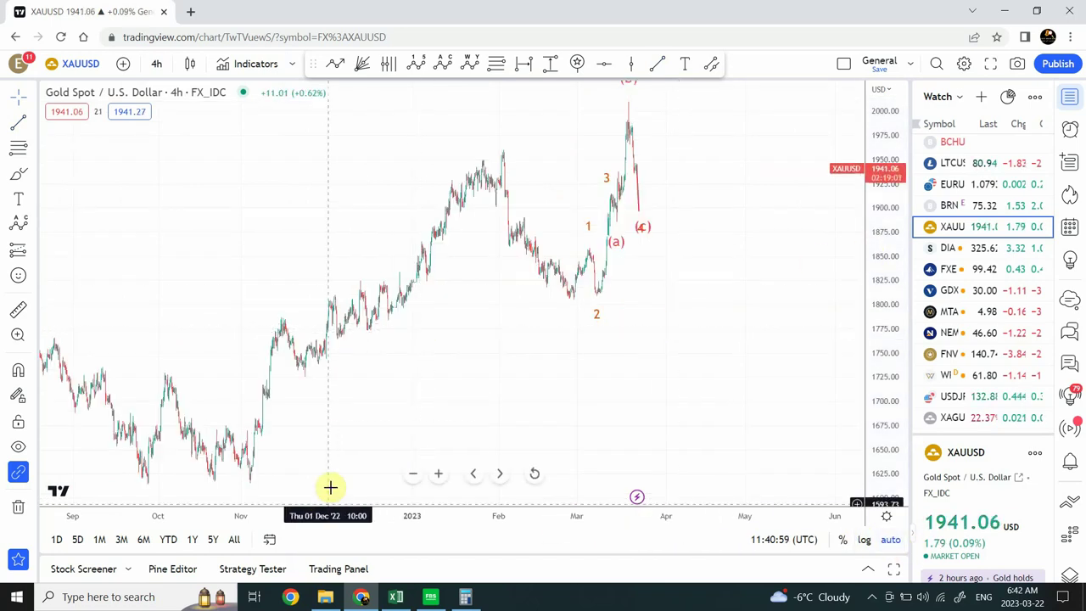
click(414, 481)
click(413, 481)
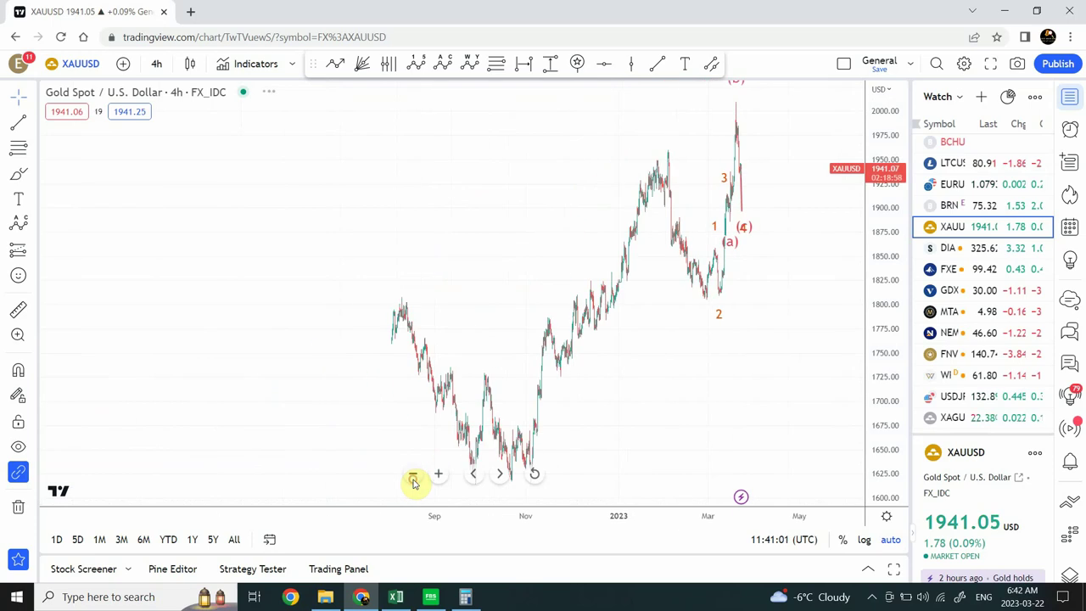
- Switch the gold chart to 1 day and draw a rising trend line from about 1892.03 to about 2300.89 at 8 May 2023
click(158, 67)
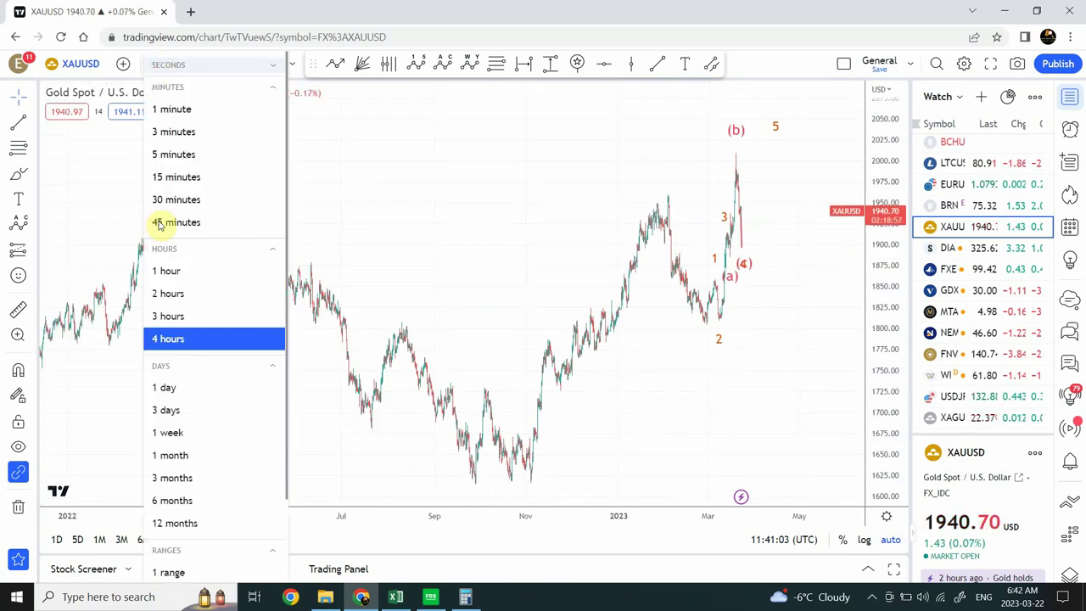
click(174, 387)
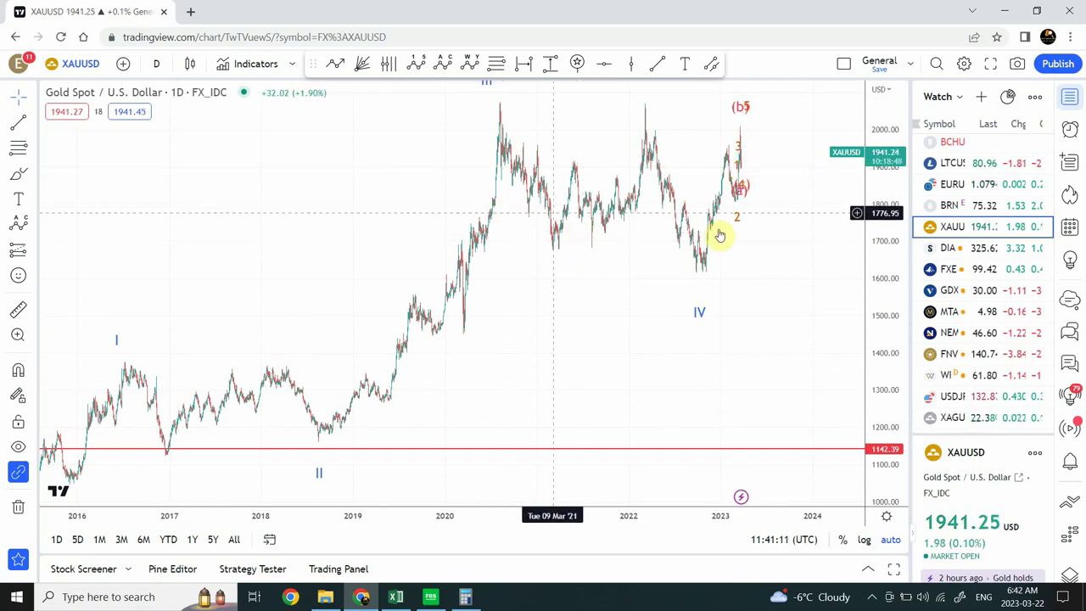
drag(888, 204, 880, 322)
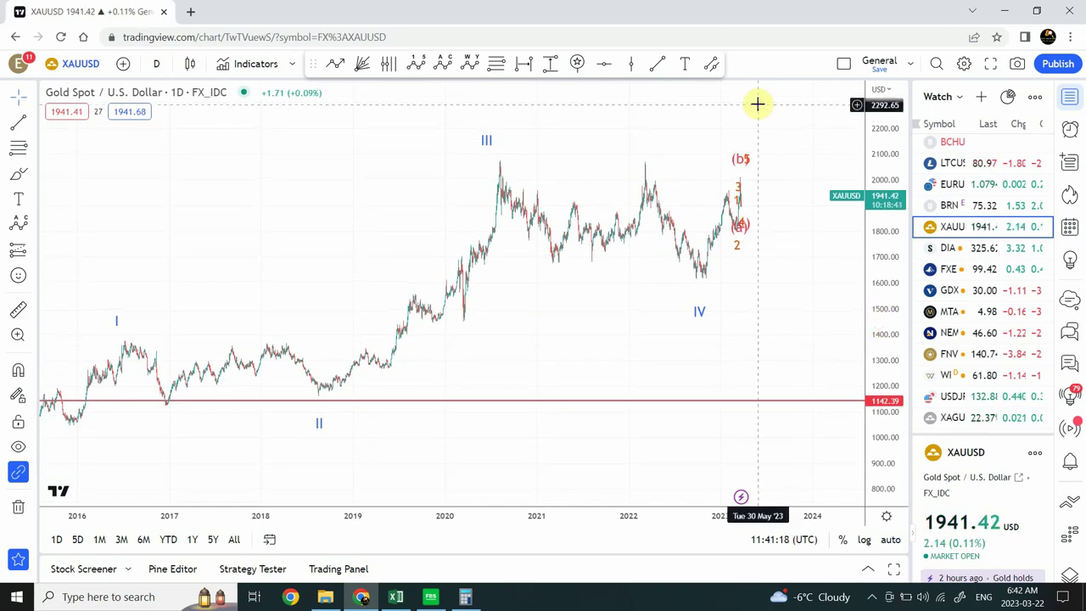
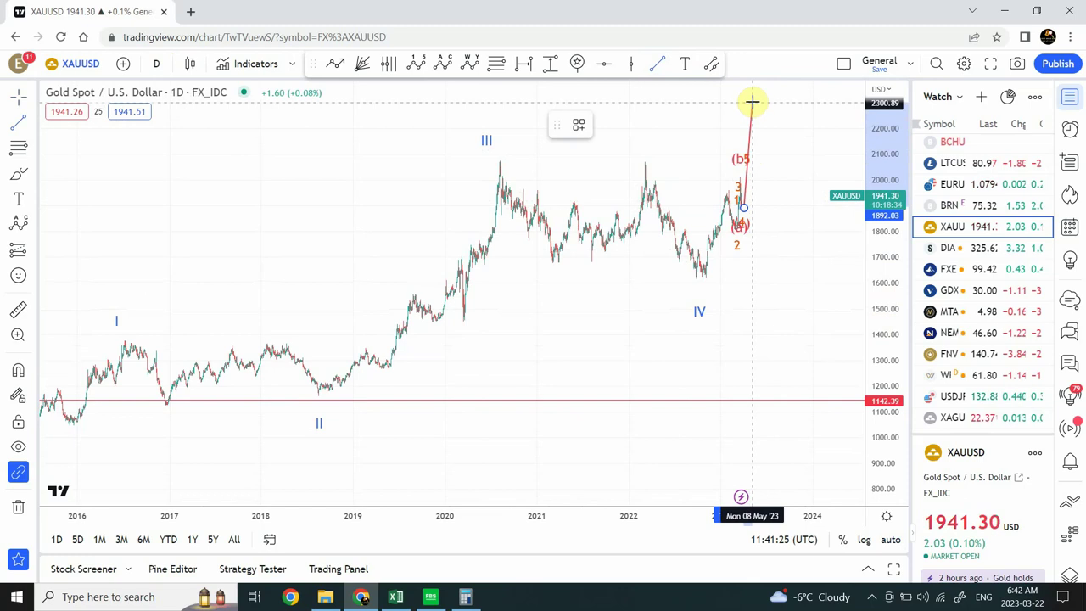
click(752, 102)
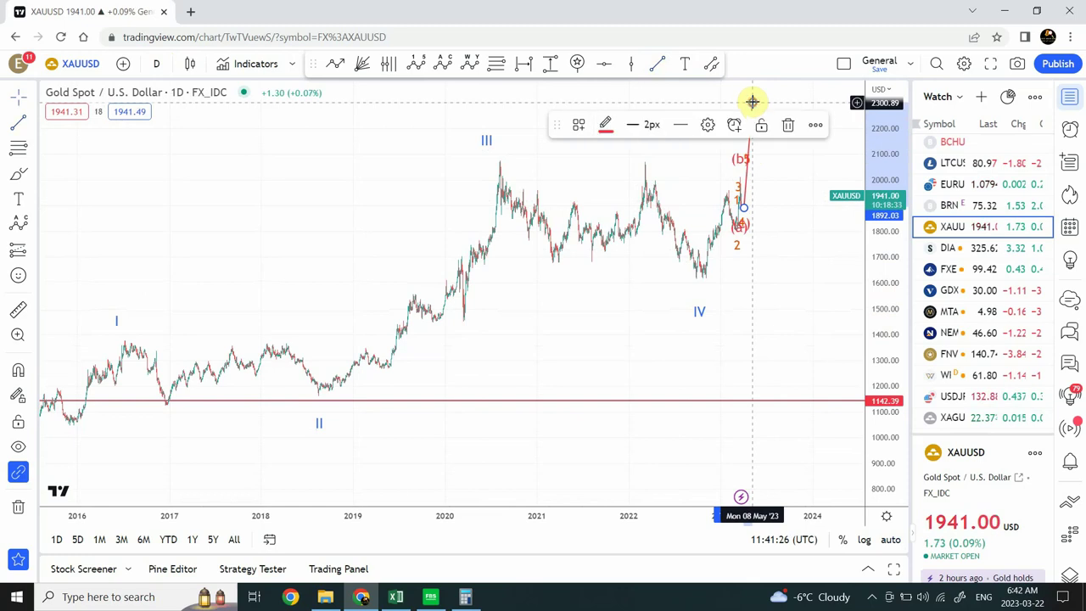
click(811, 190)
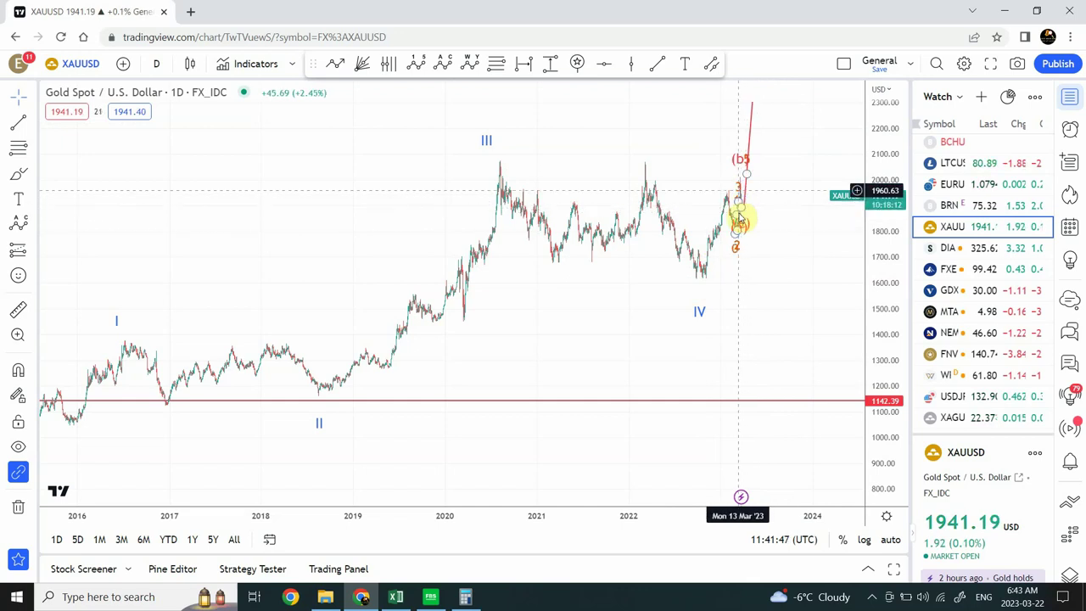
drag(741, 180, 745, 212)
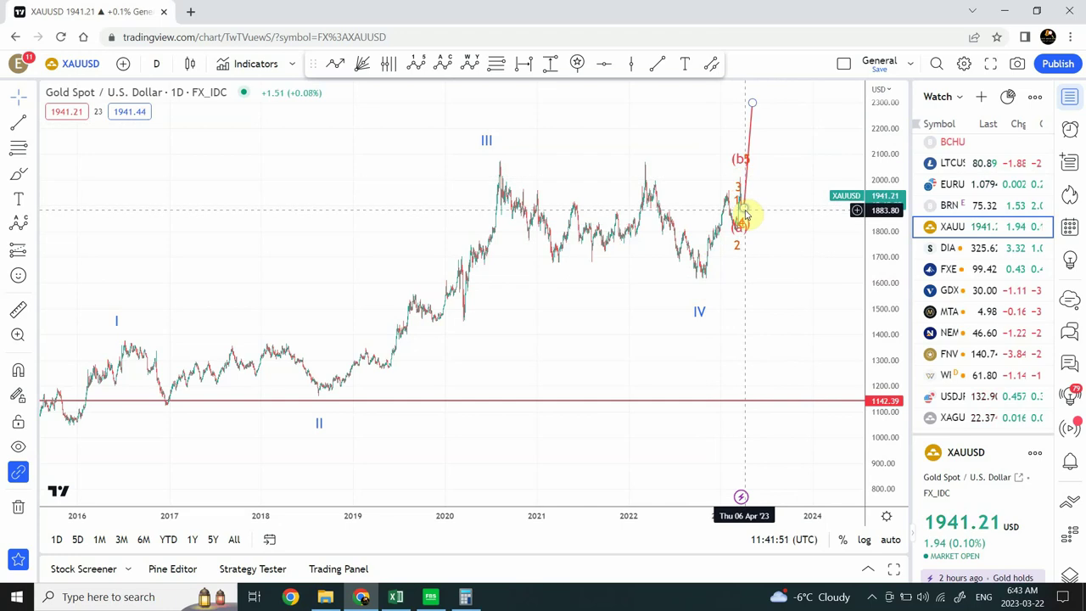
click(752, 223)
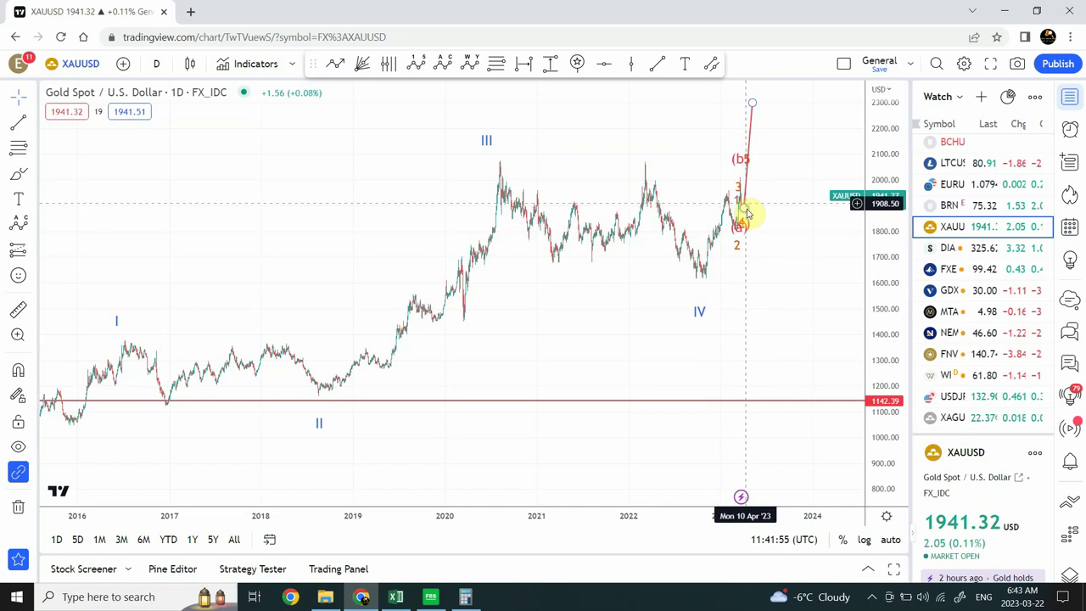
click(755, 104)
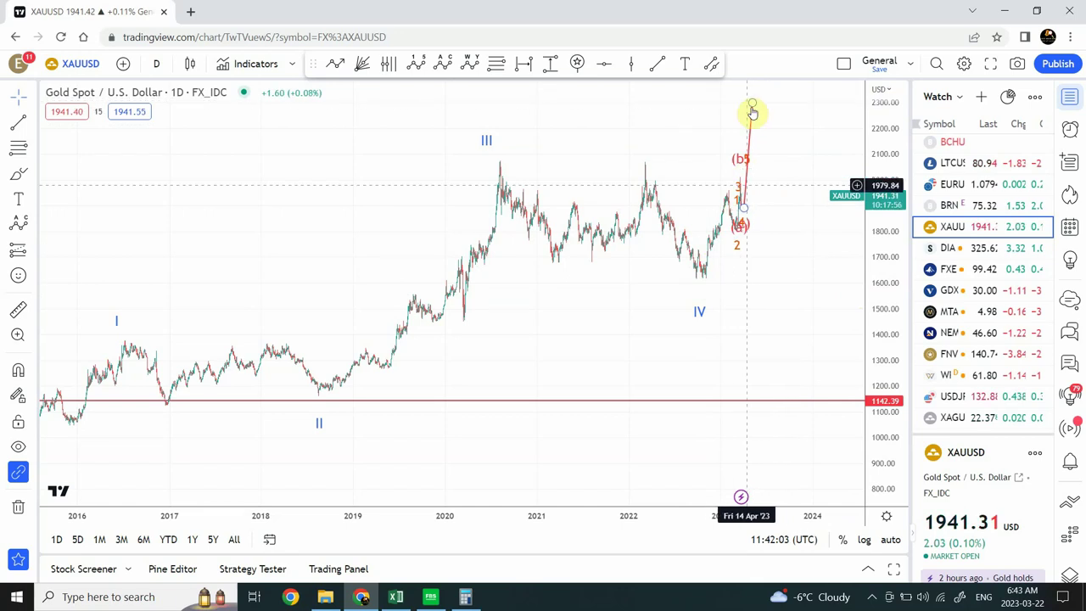
click(646, 126)
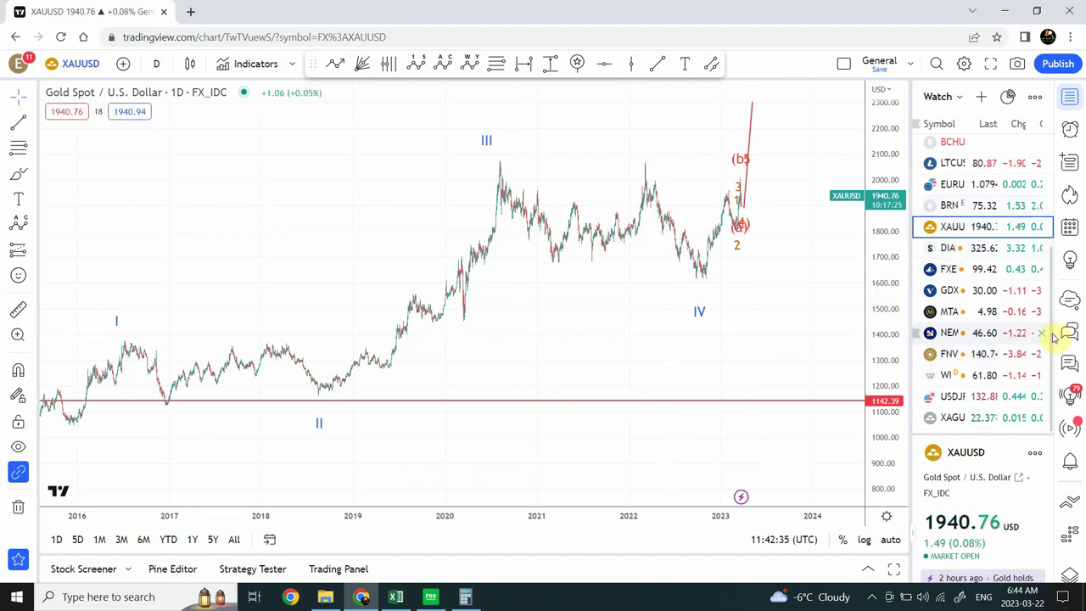
- Open the silver (XAGUSD) chart from the watchlist with automatic price scaling
click(944, 419)
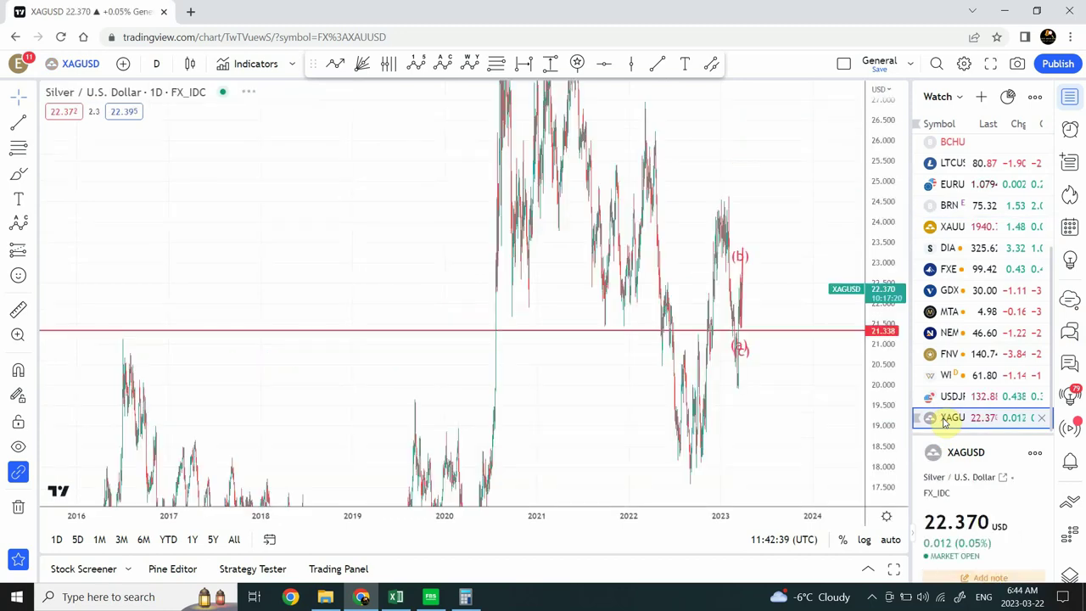
click(891, 541)
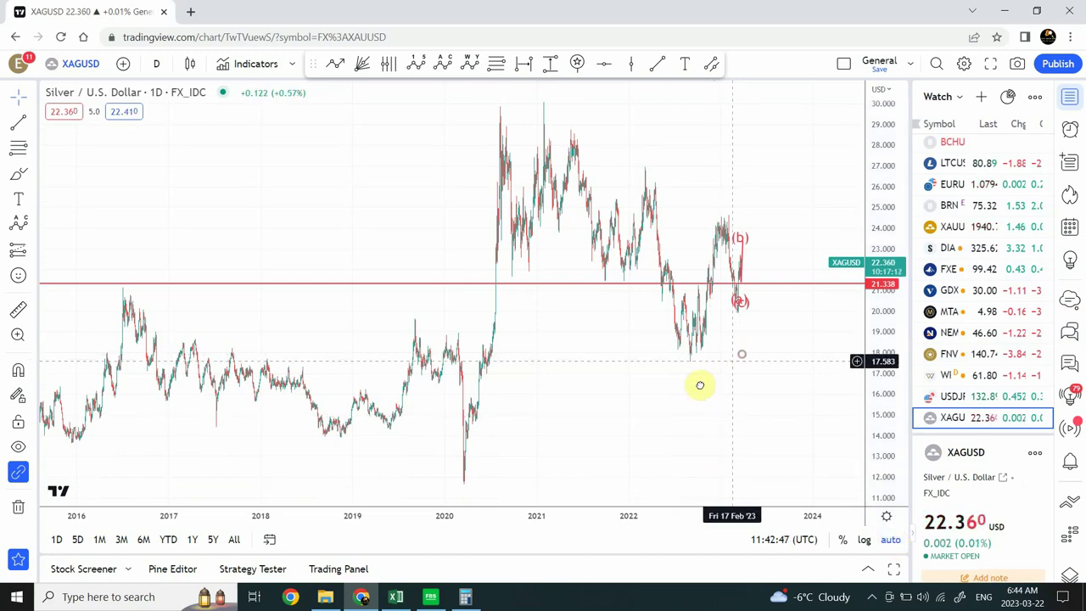
drag(698, 383, 650, 407)
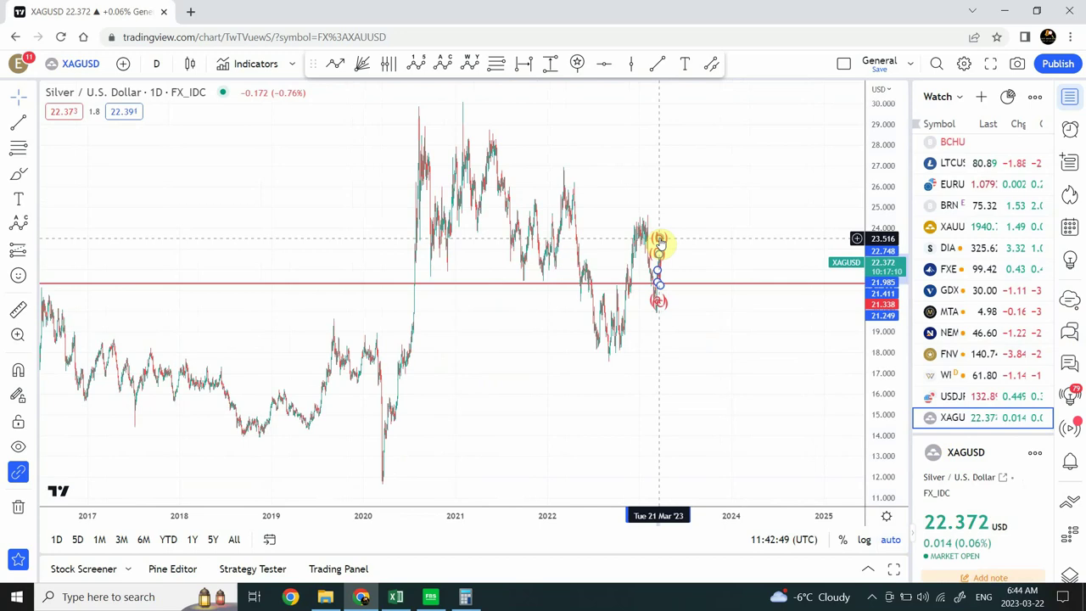
- Delete the (a), (b) and (c) wave labels beside the latest silver price
click(660, 243)
drag(660, 243, 660, 278)
click(660, 280)
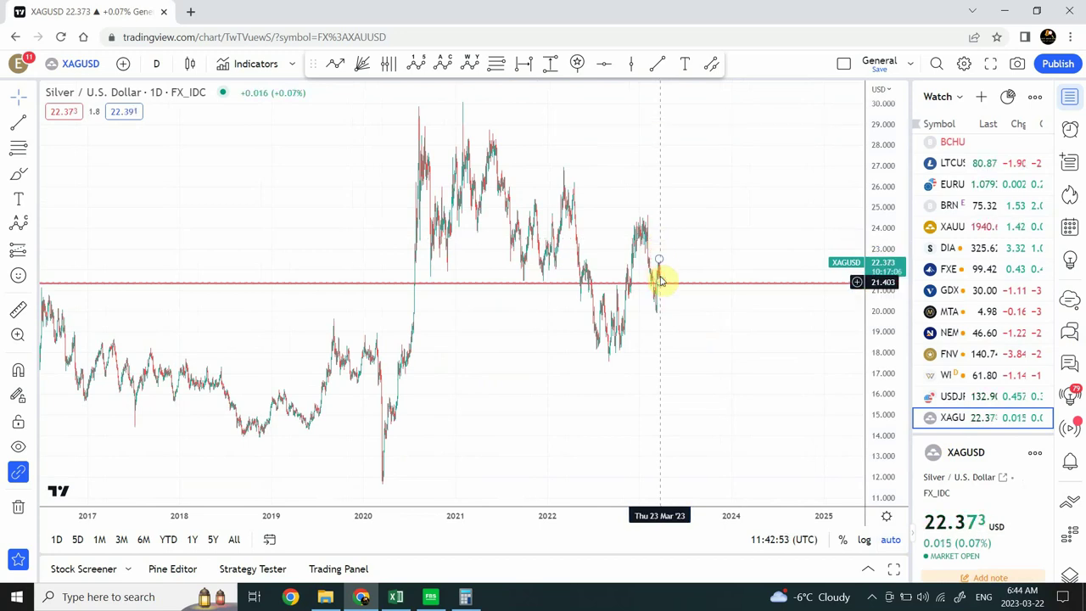
- Switch the silver chart interval to 1 hour and delete the old descending red line by the latest candles
click(156, 63)
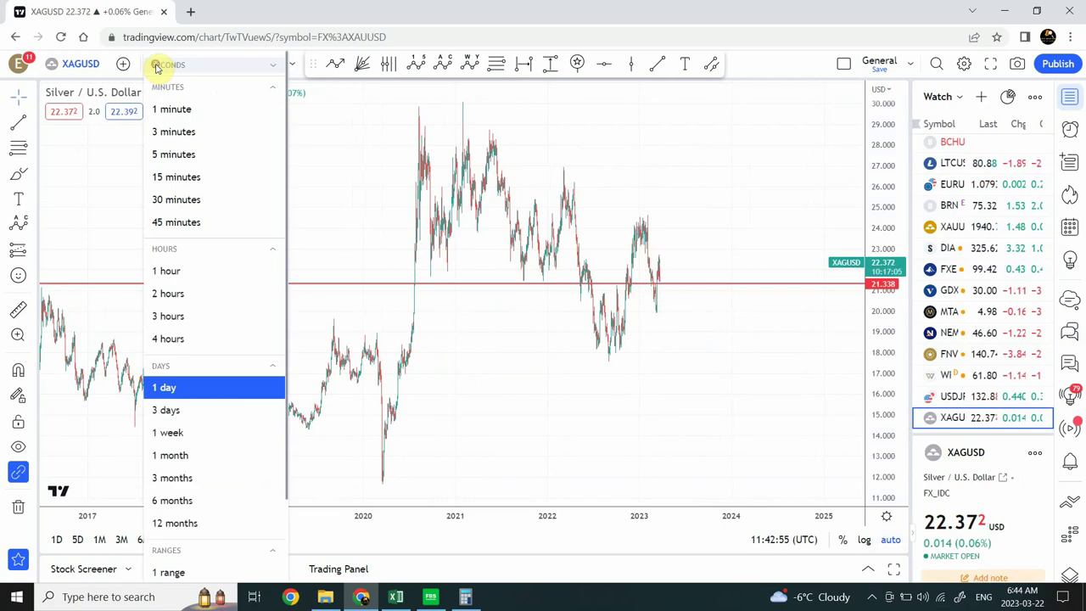
click(174, 272)
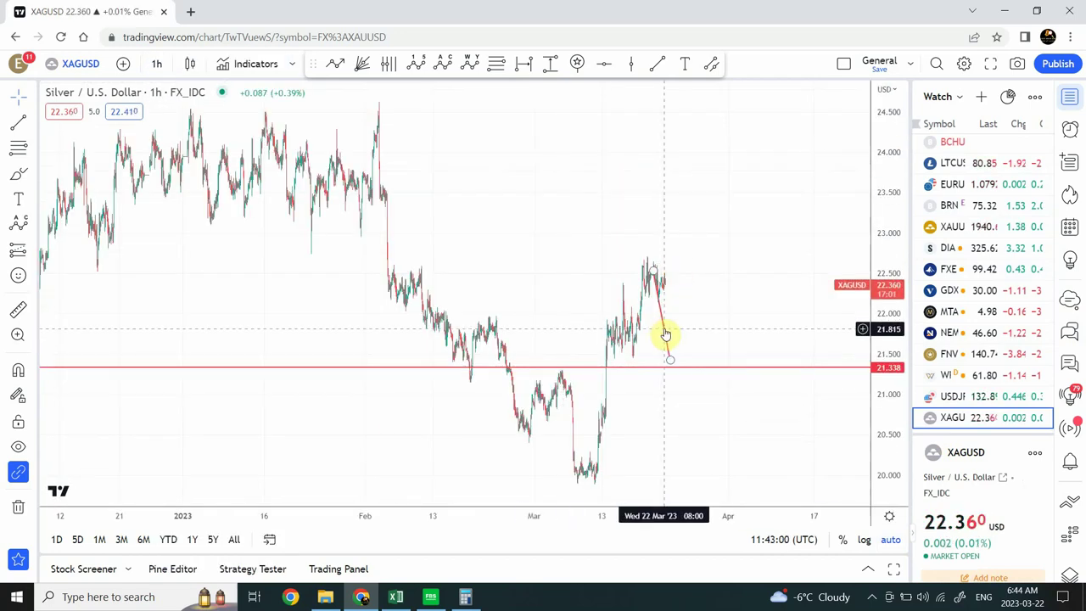
click(665, 333)
key(Delete)
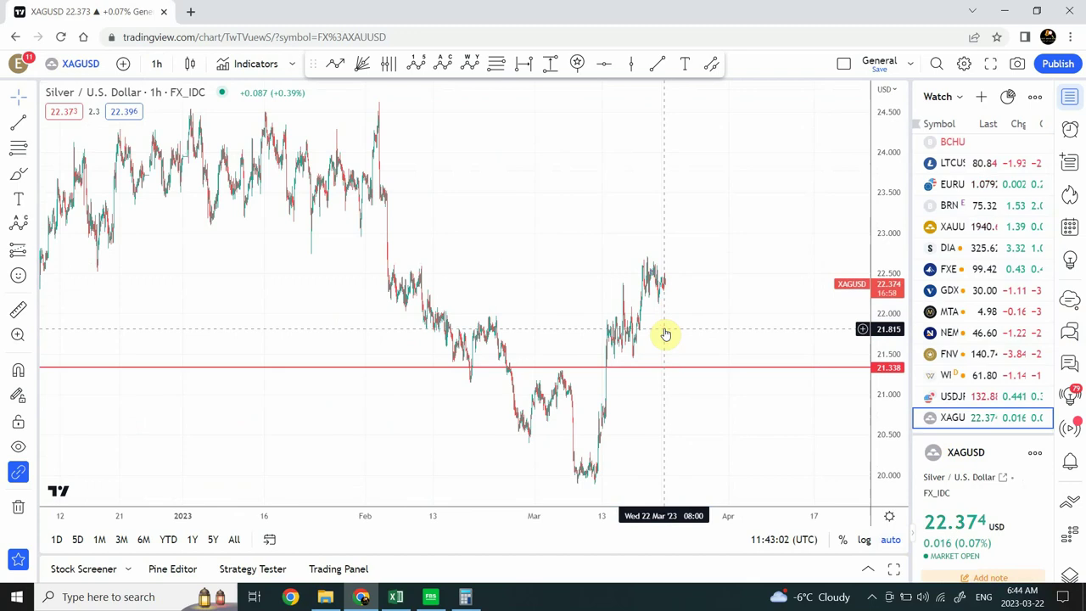
- Draw a short descending trend line from about 22.49 by the latest silver price to about 21.9 on 23 March
click(657, 66)
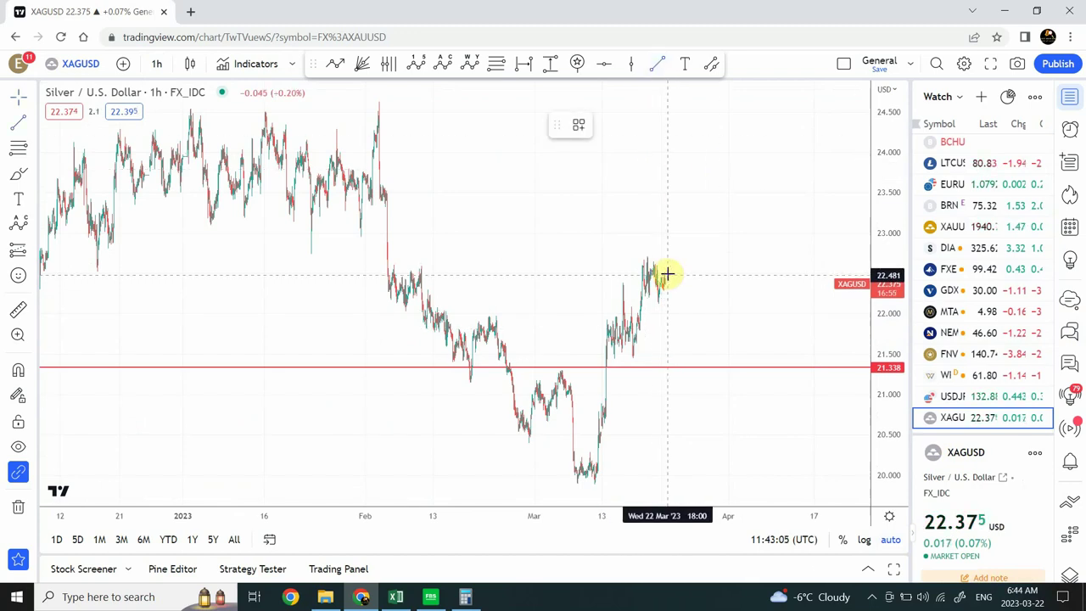
click(666, 275)
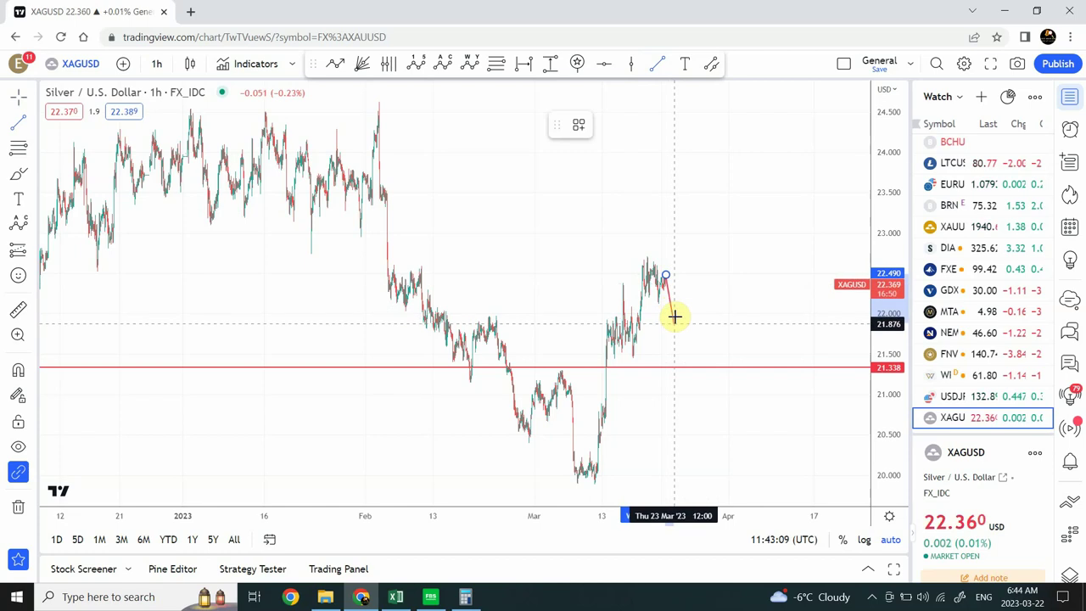
click(675, 319)
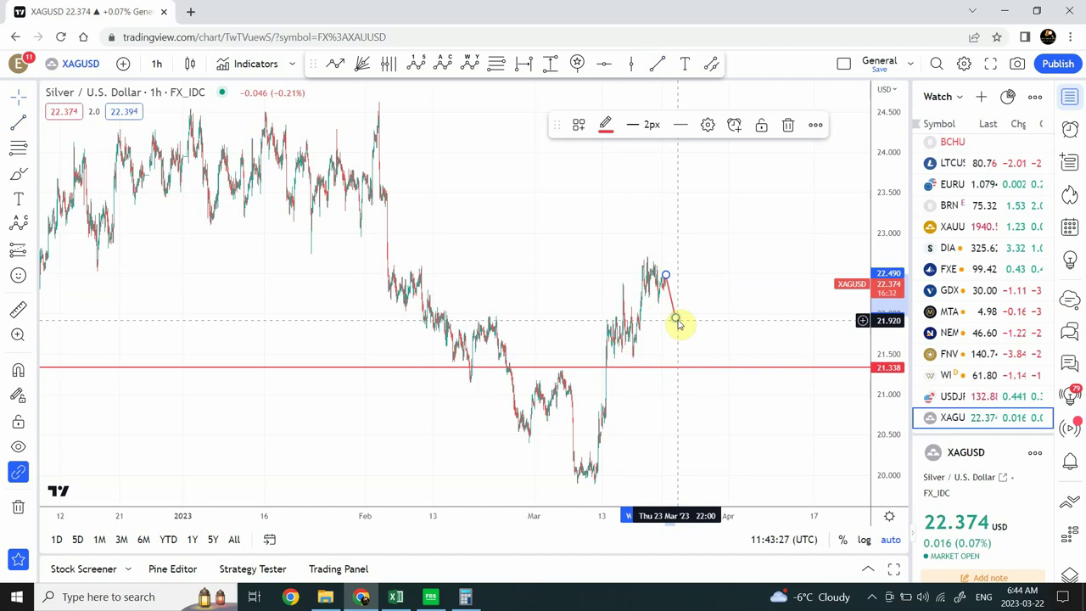
- Draw a rising trend line from about 21.955 beside the short decline's end to about 24.498 on 30 March
click(656, 63)
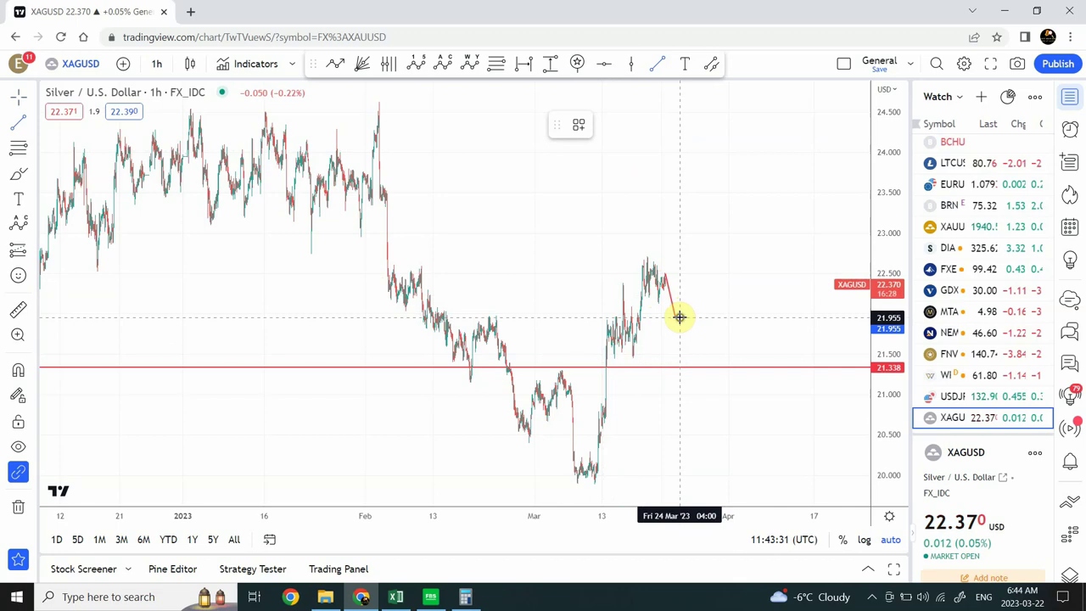
click(679, 317)
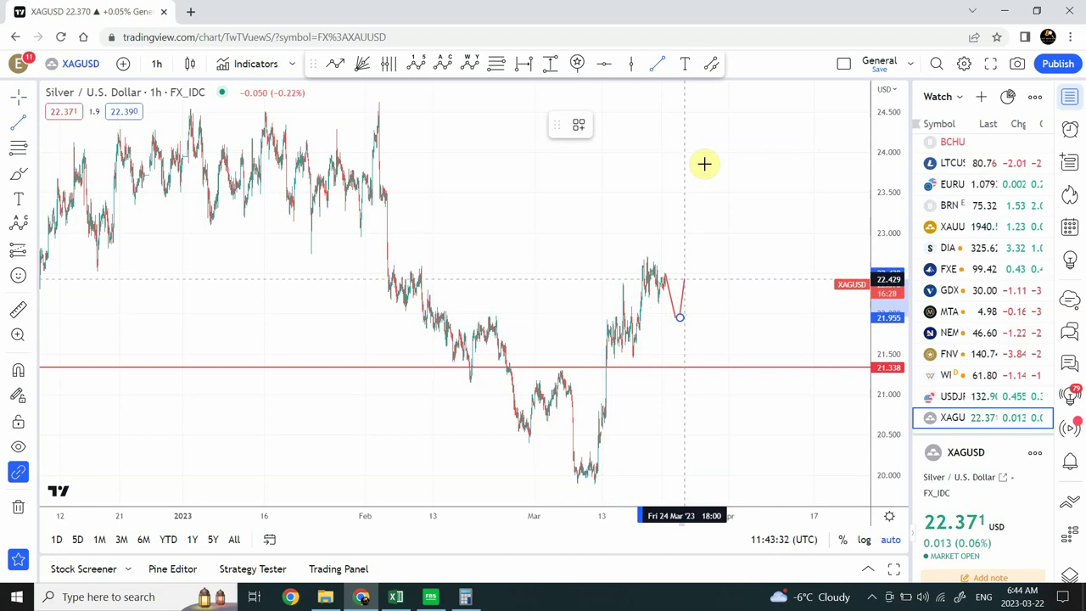
click(712, 111)
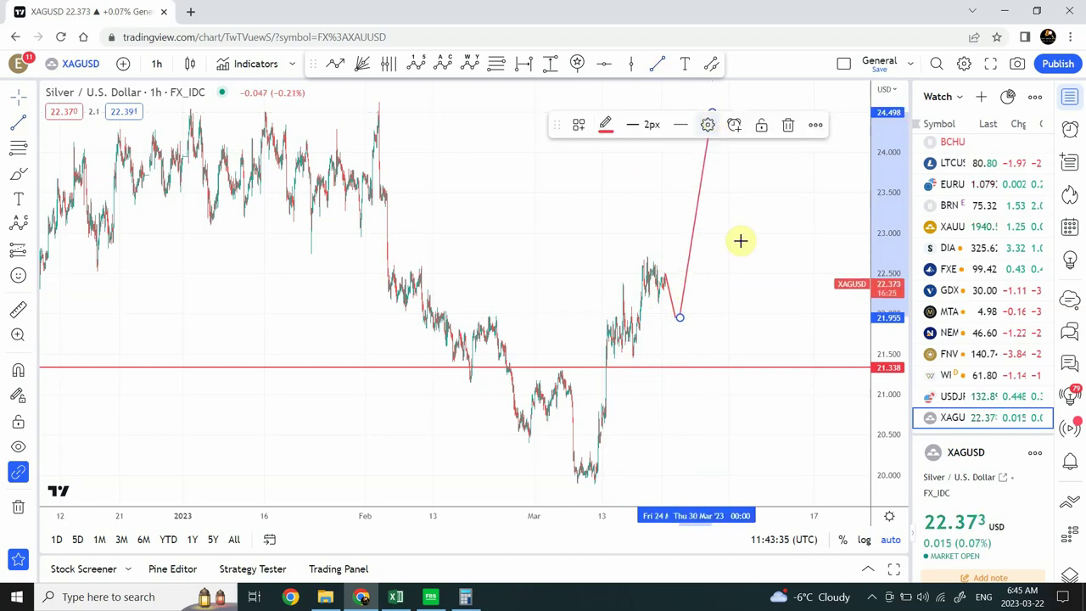
click(597, 231)
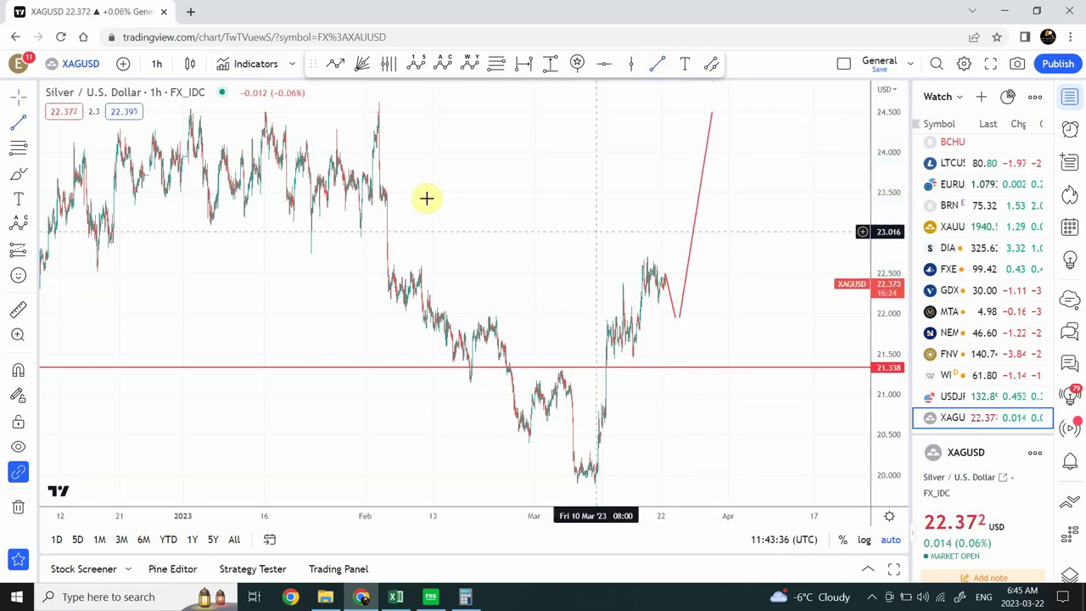
- Switch the silver chart to 1 day and extend the rising line's upper end to above 30.000 at 12 May 2023
click(159, 66)
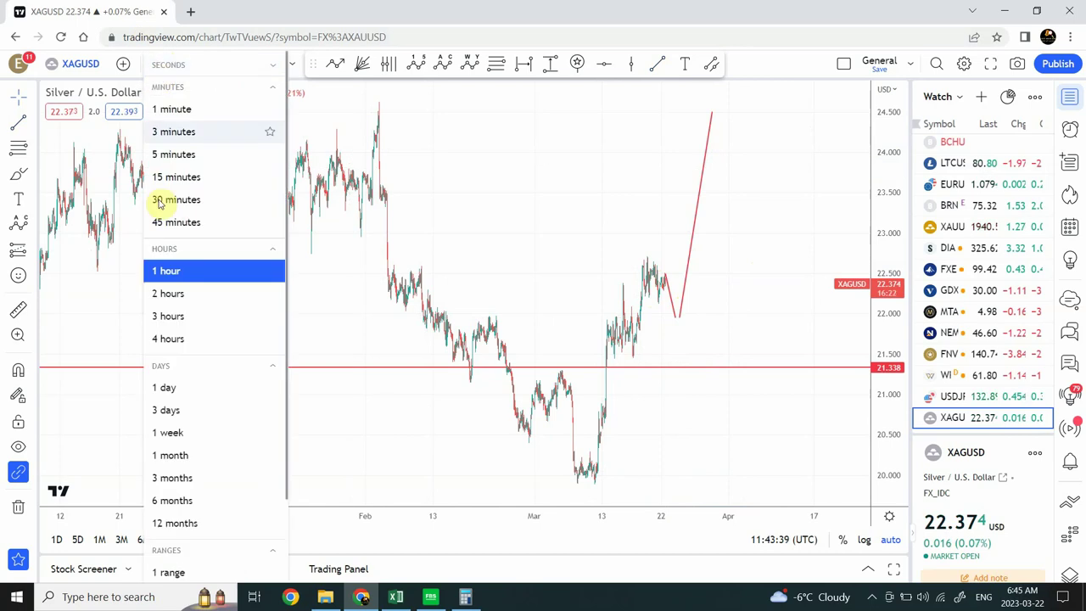
click(168, 388)
scroll(175, 390, down, 5)
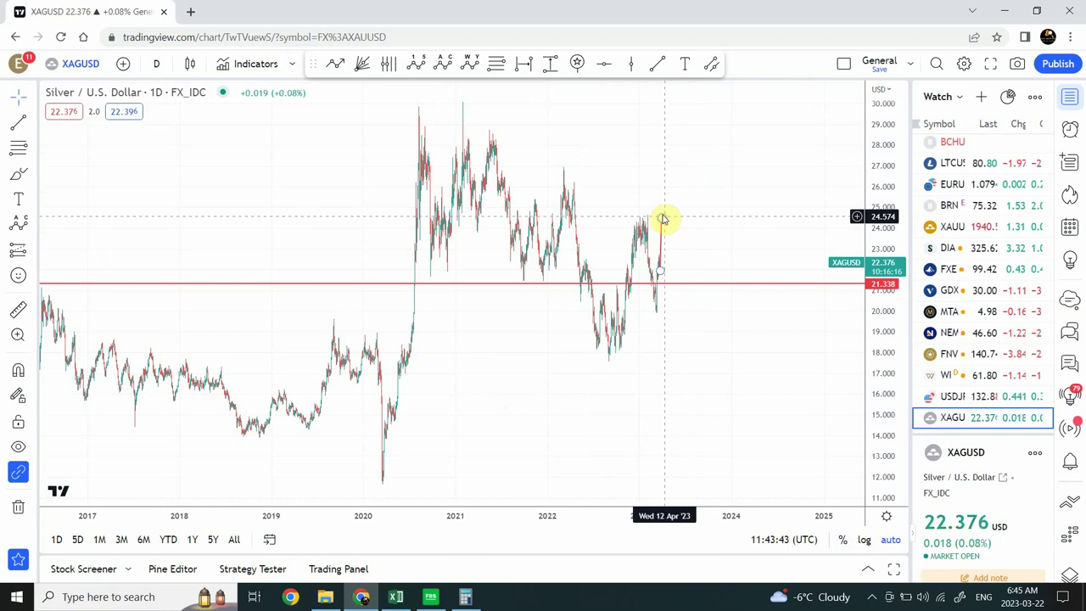
drag(662, 220, 673, 97)
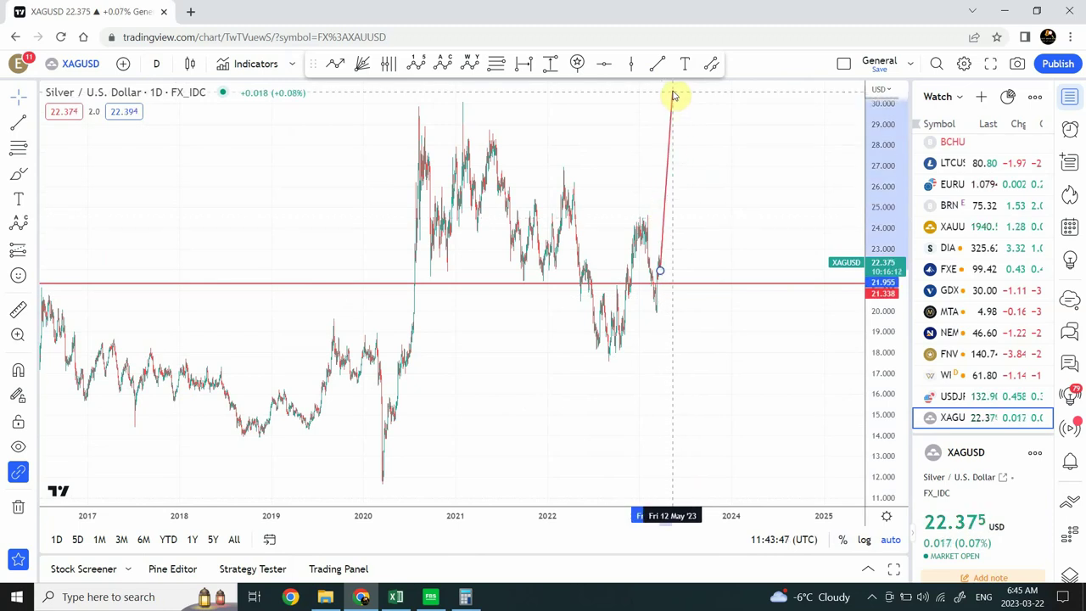
drag(672, 85, 672, 87)
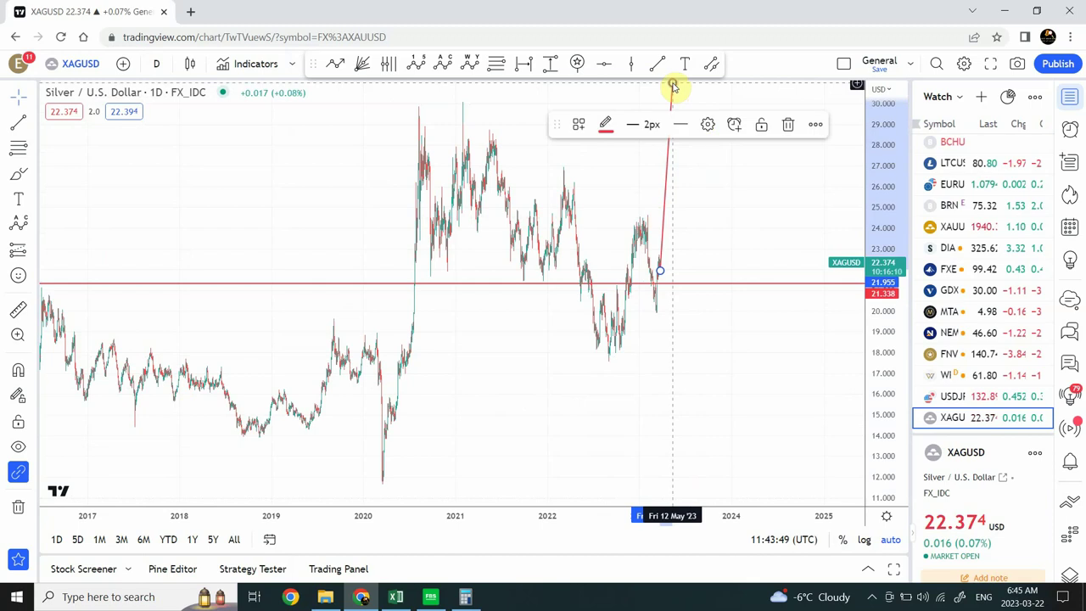
- Review silver's daily price history back to 2013 against the horizontal red line, then return to the latest candles
click(747, 216)
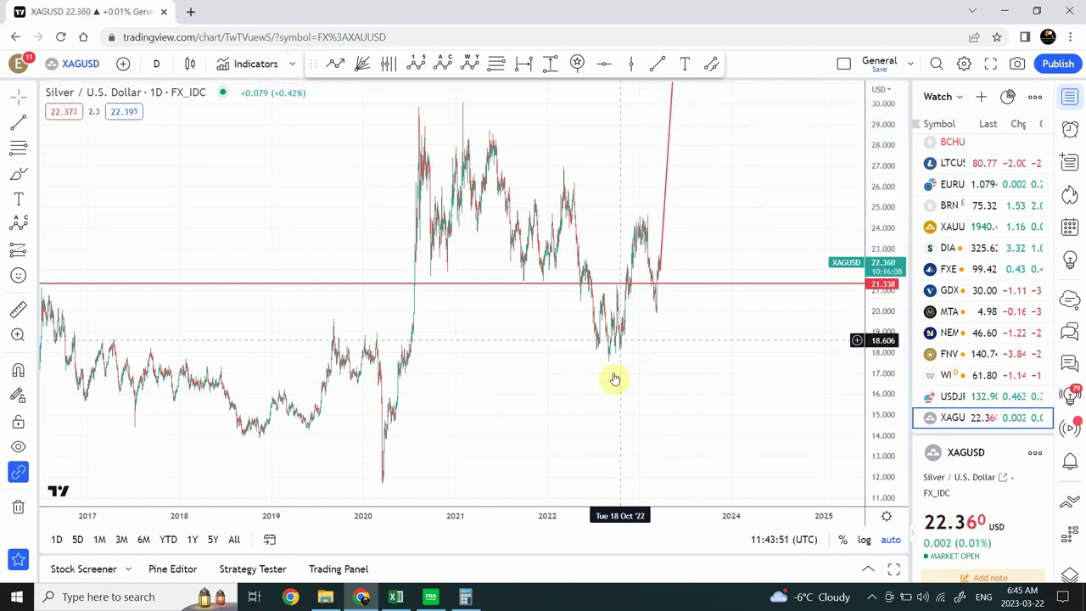
drag(536, 384, 462, 402)
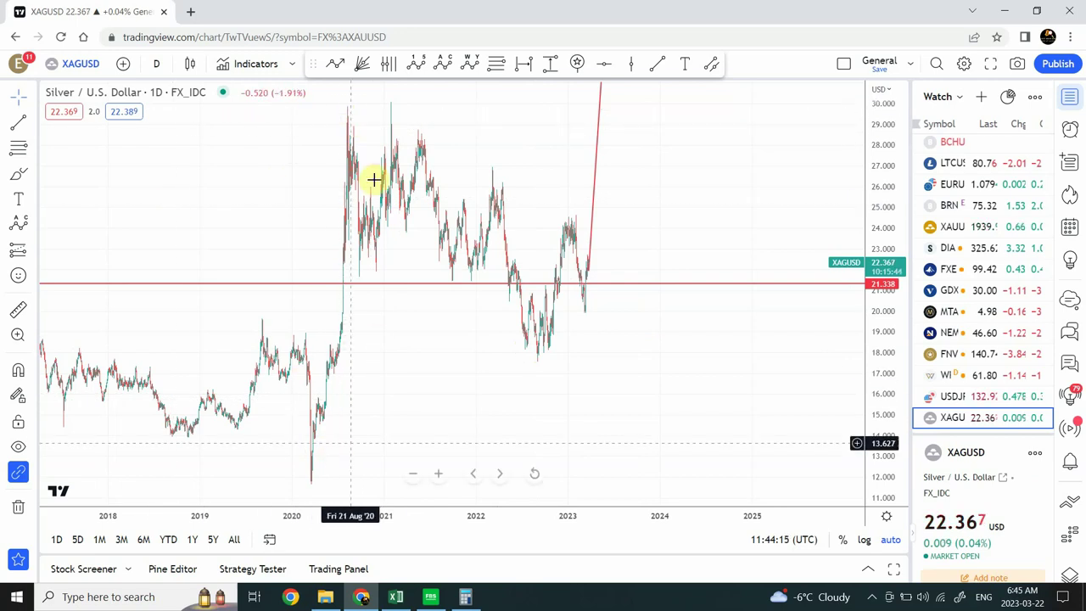
drag(187, 316, 639, 303)
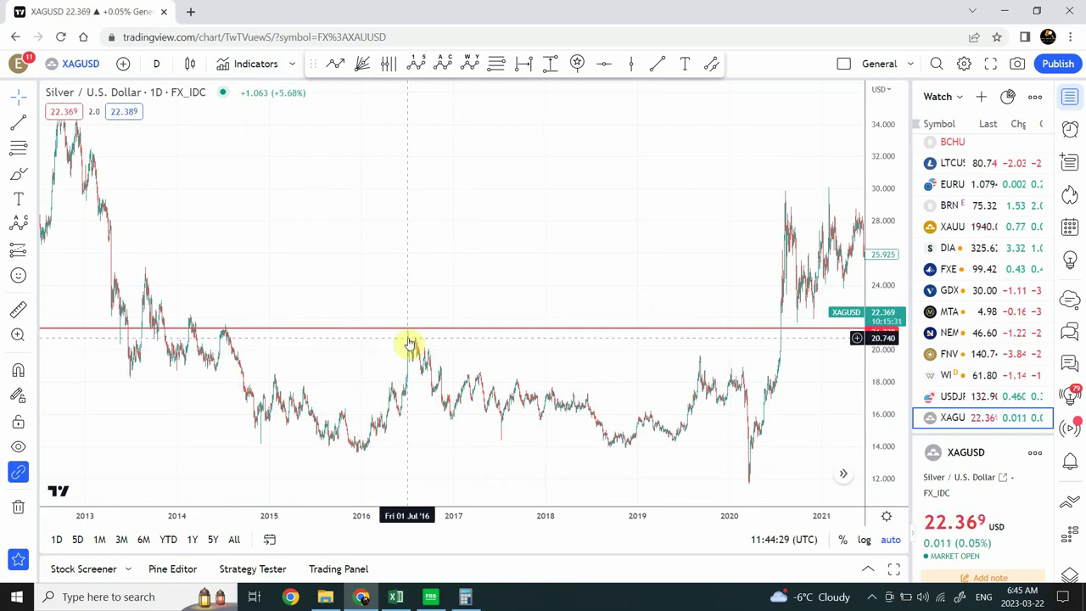
scroll(318, 284, right, 5)
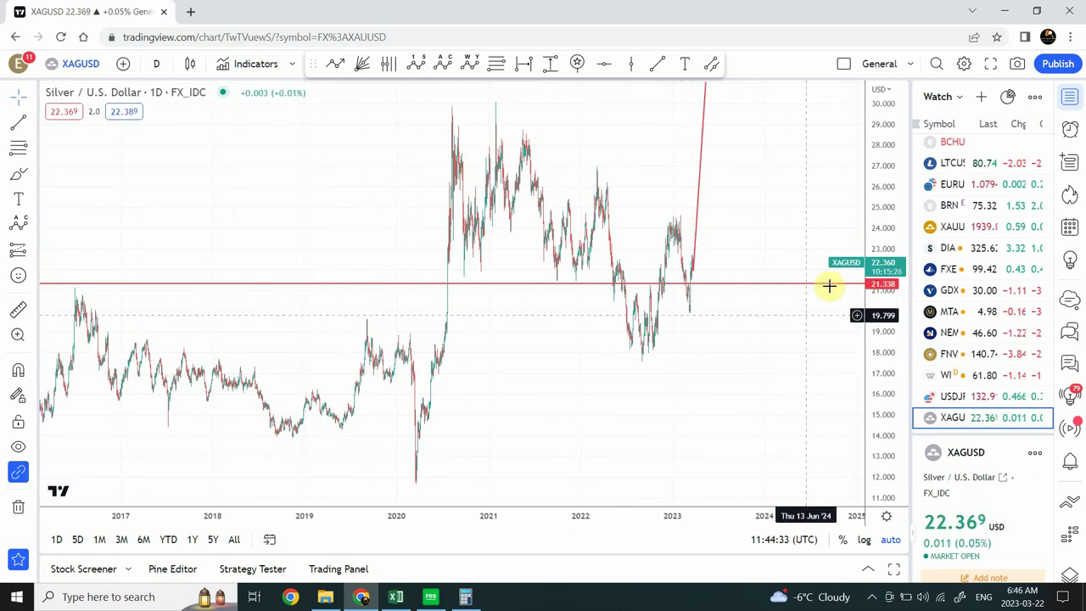
- Adjust the rising projection line's lower end to about 21.830 at 27 March 2023, keeping its upper end near 31.019
drag(880, 204, 863, 351)
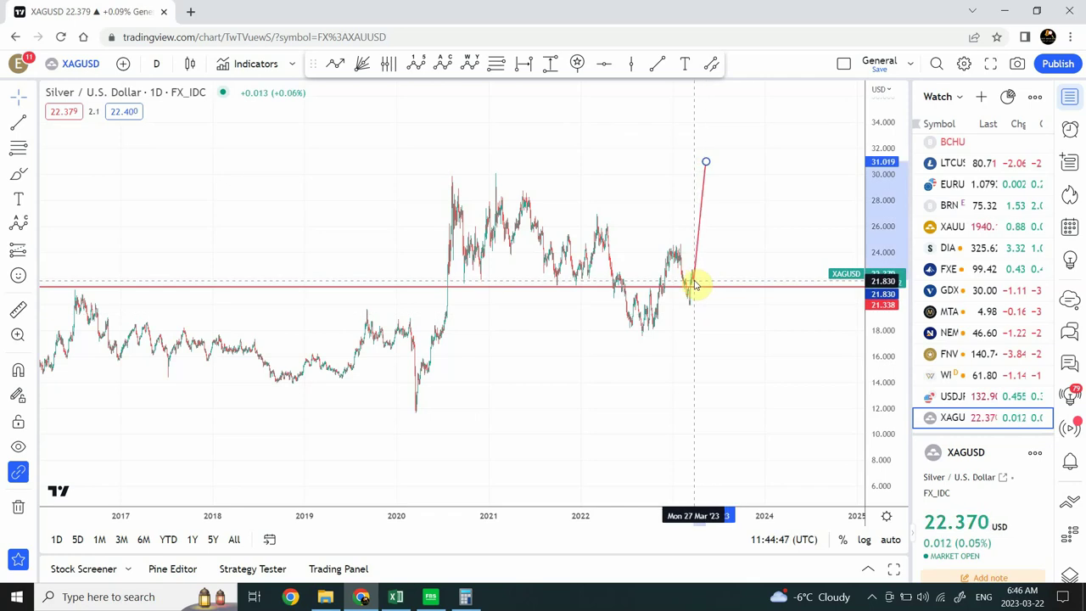
click(694, 282)
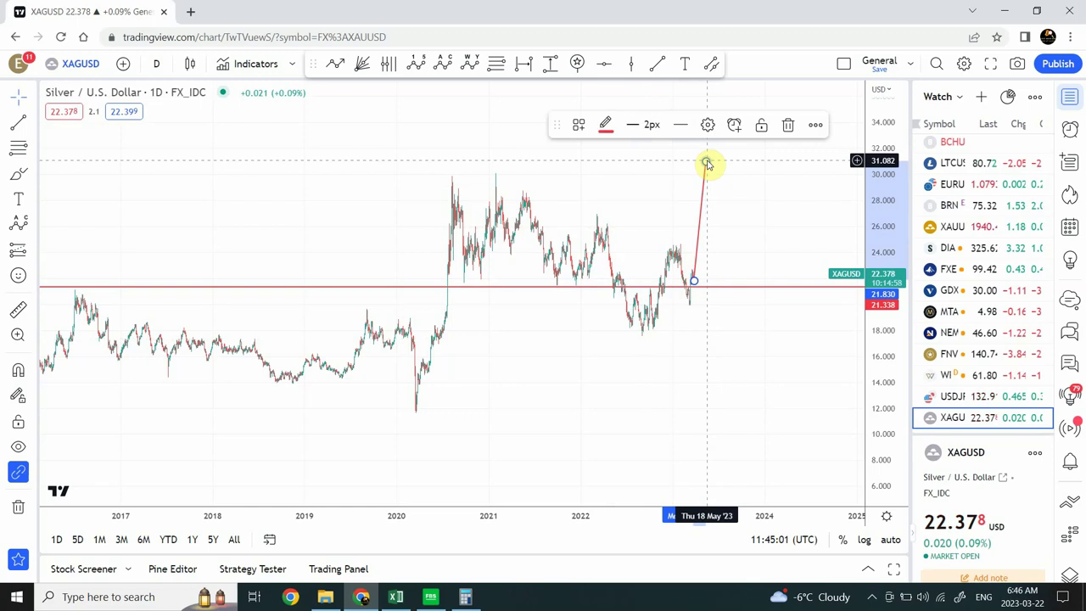
click(728, 217)
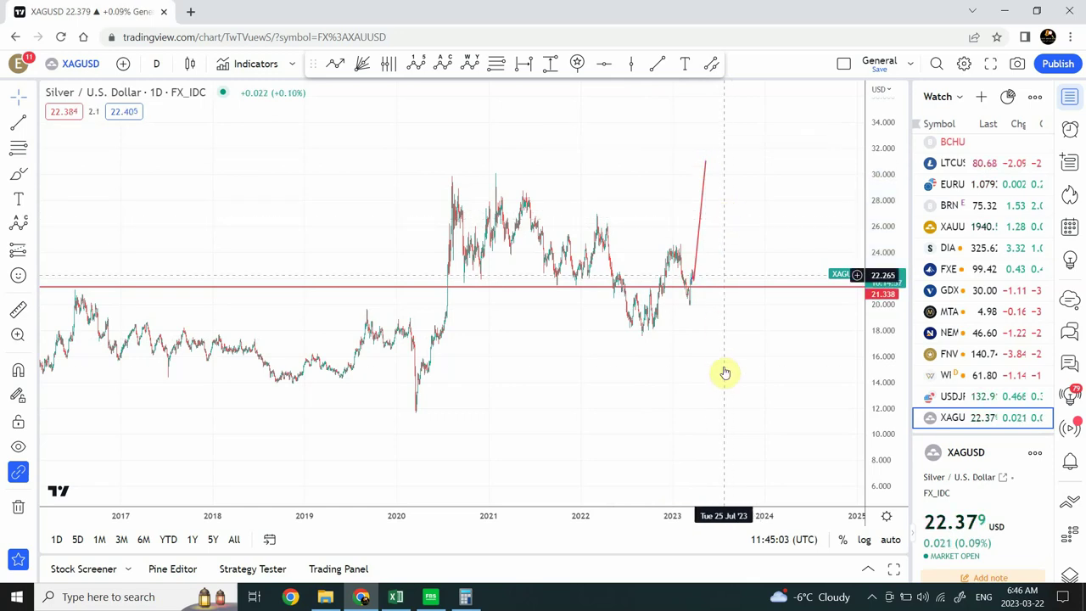